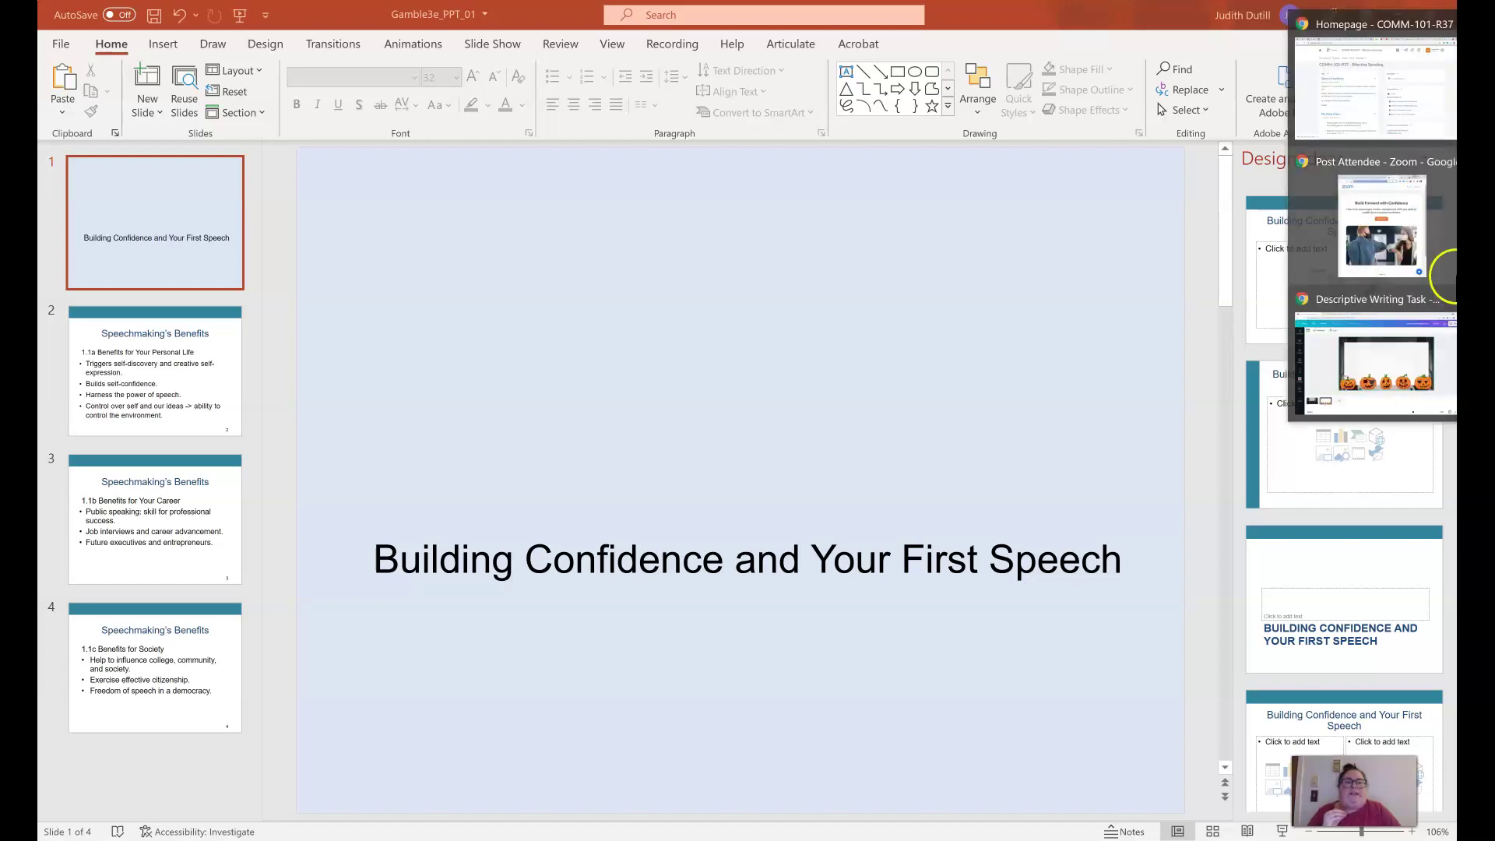
Review the dark-pumpkin and orange-pumpkin pages in the Canva design, then return to PowerPoint.
left_click(1412, 350)
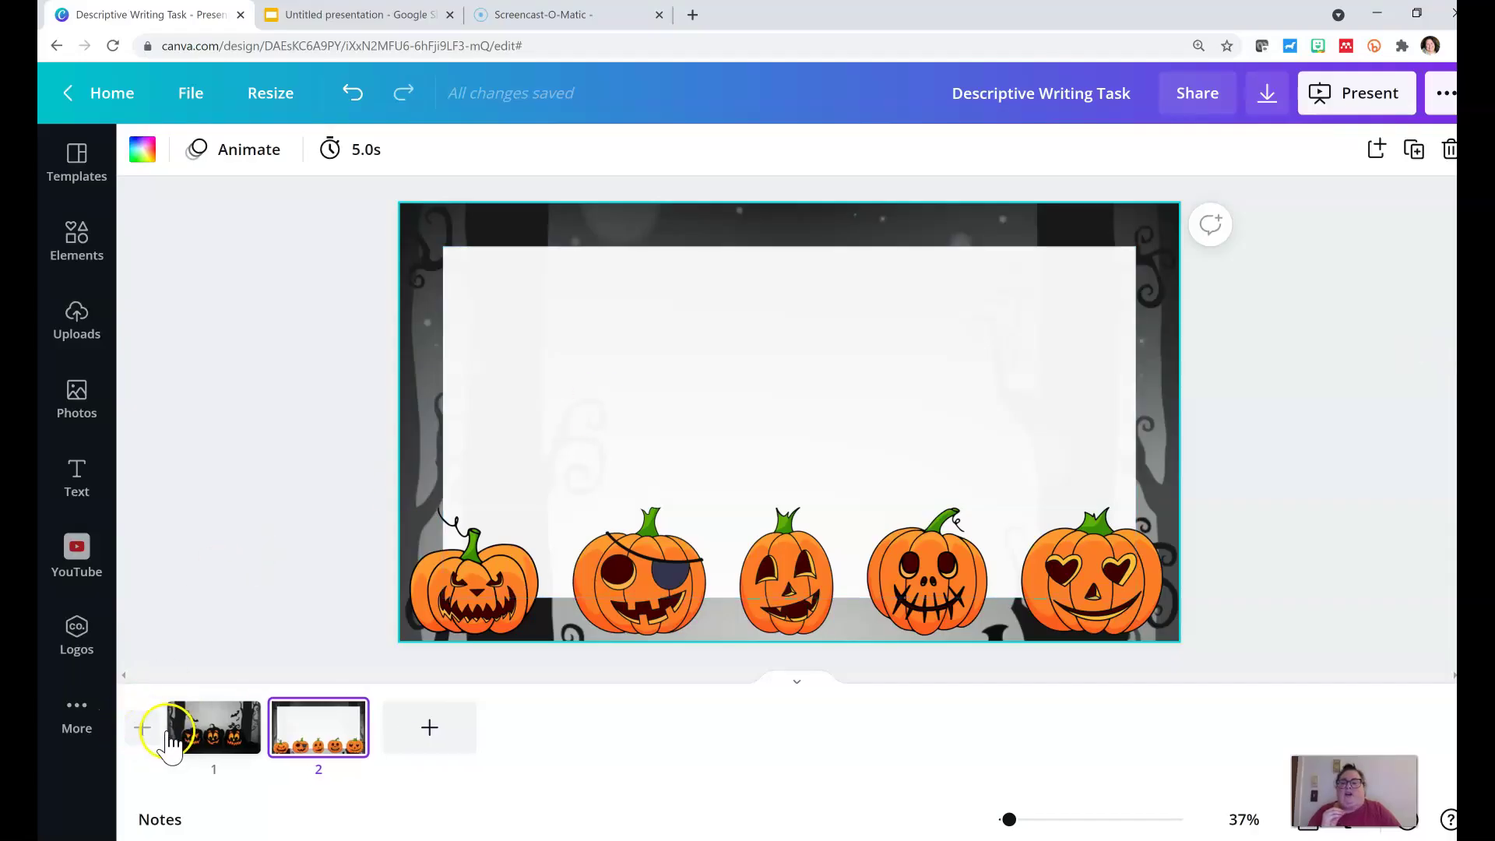
left_click(171, 743)
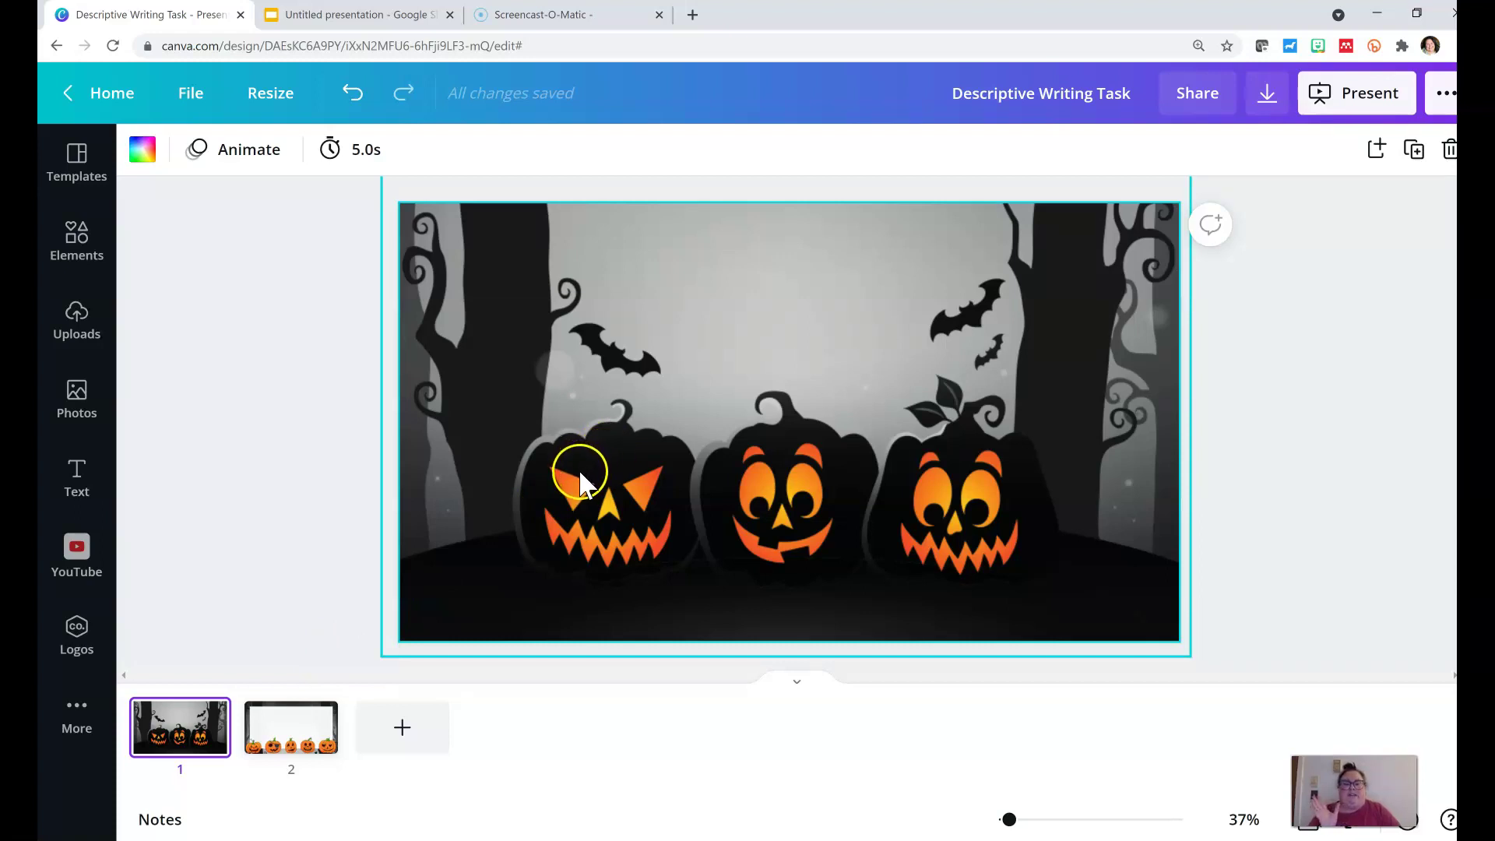
left_click(276, 743)
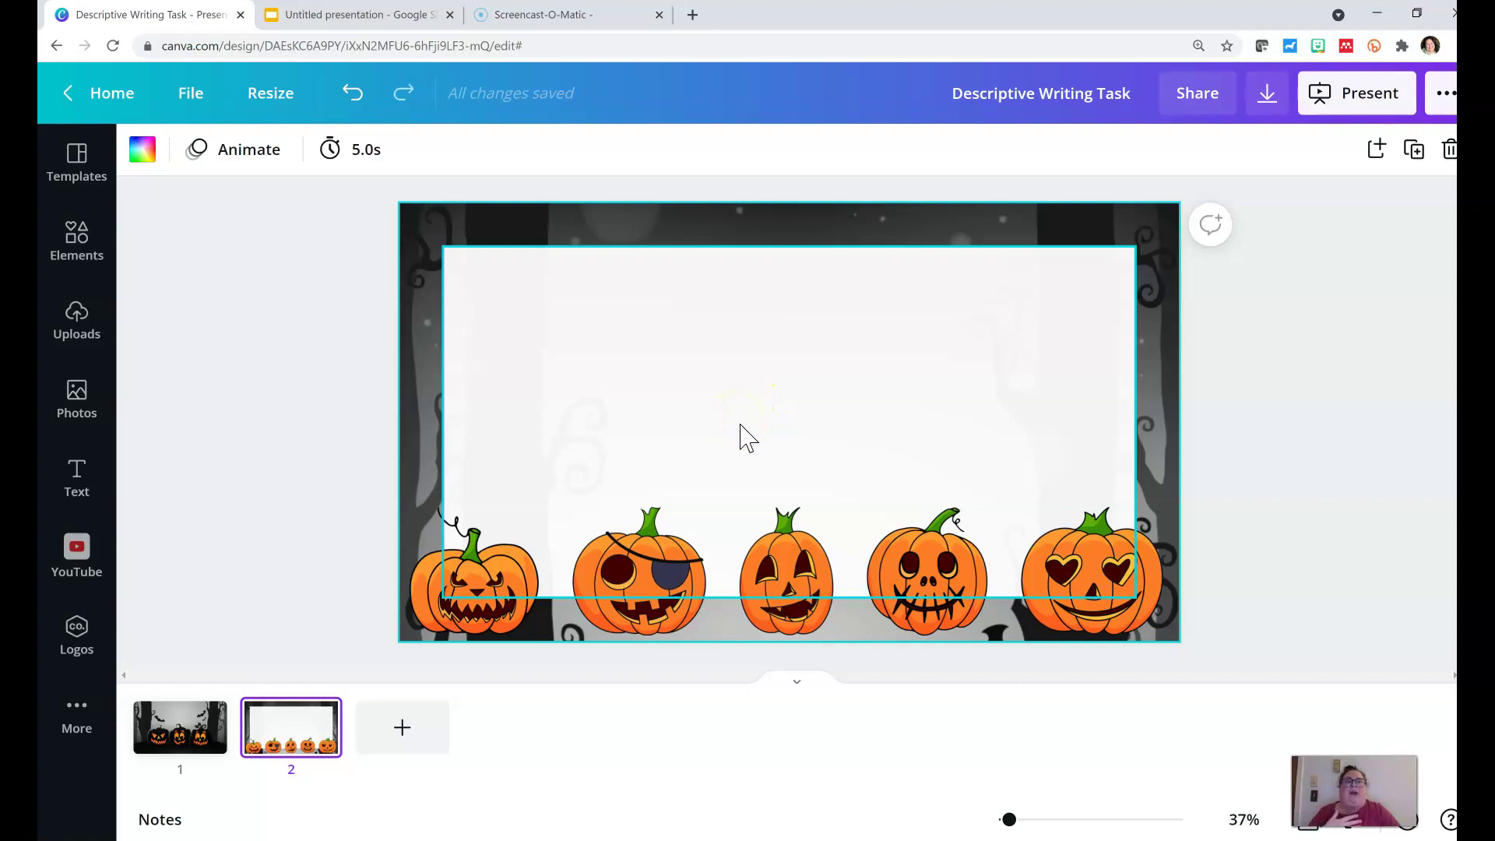
left_click(833, 352)
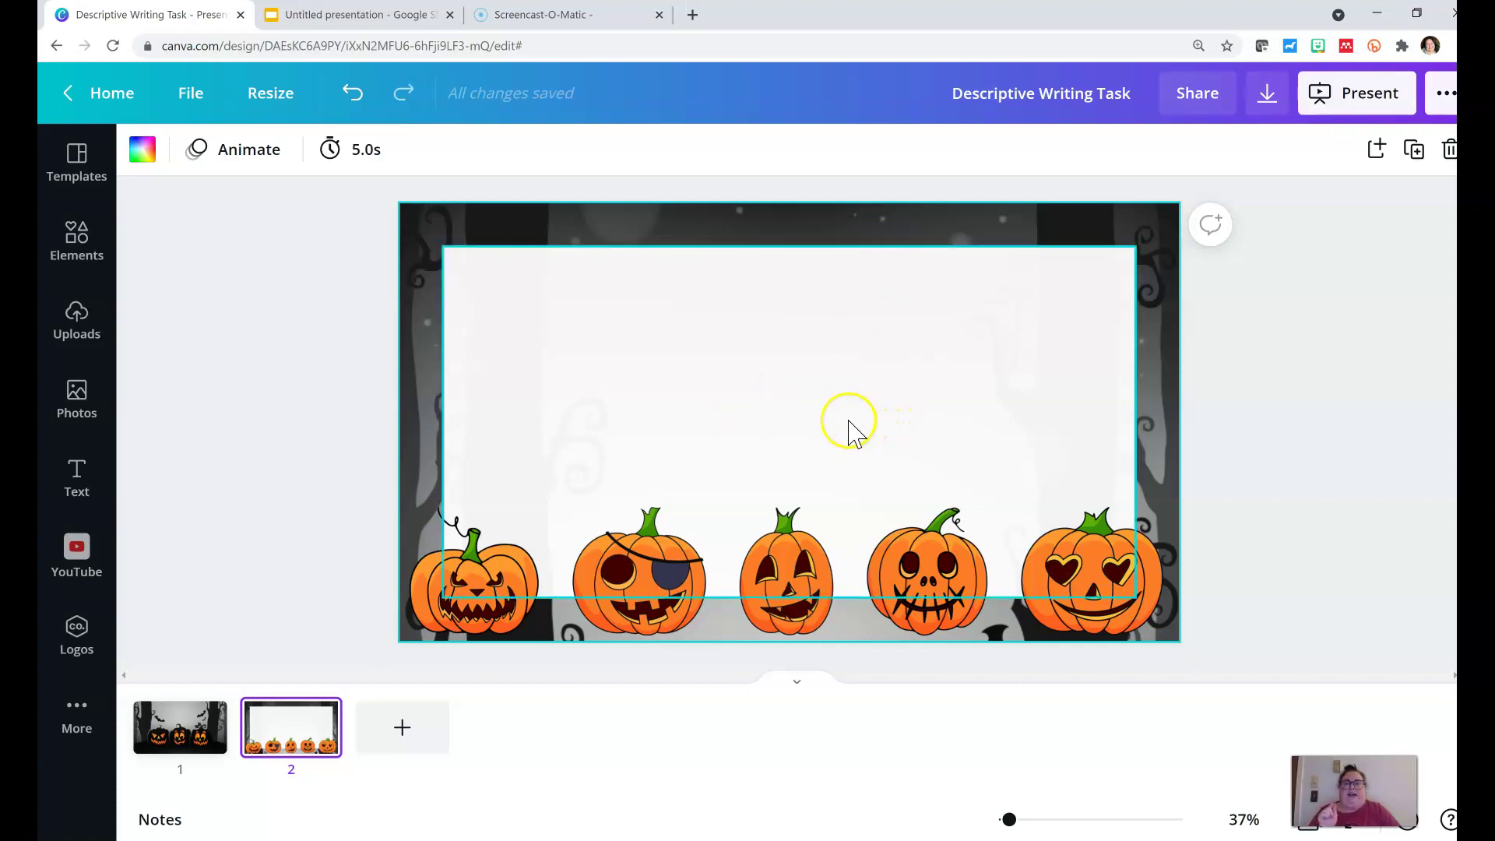
left_click(1354, 277)
key("alt+Tab")
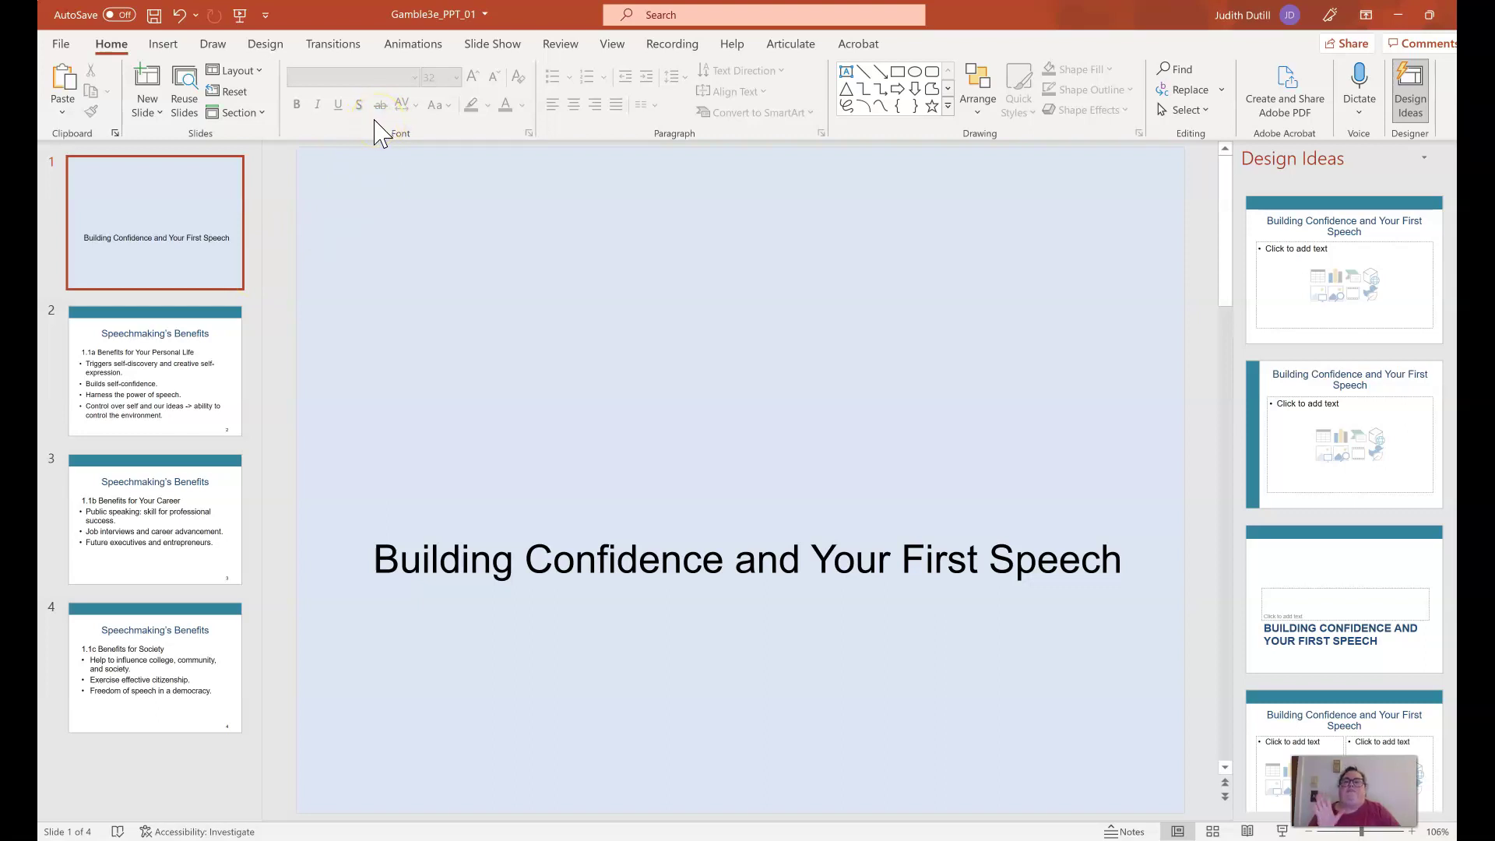
Switch to Slide Master view and scroll up to the top Office Theme master.
left_click(613, 45)
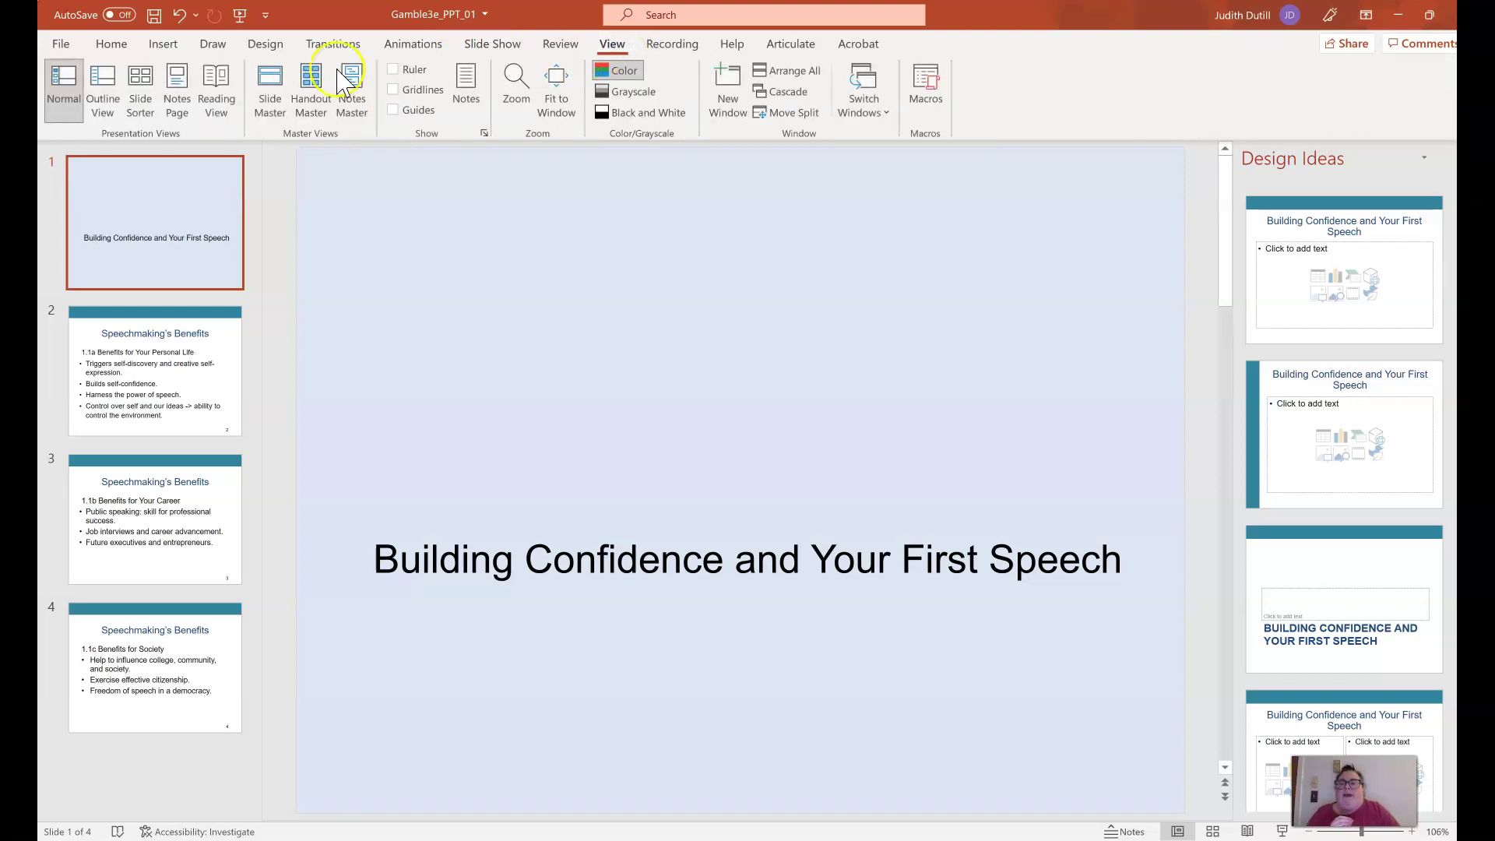
left_click(272, 84)
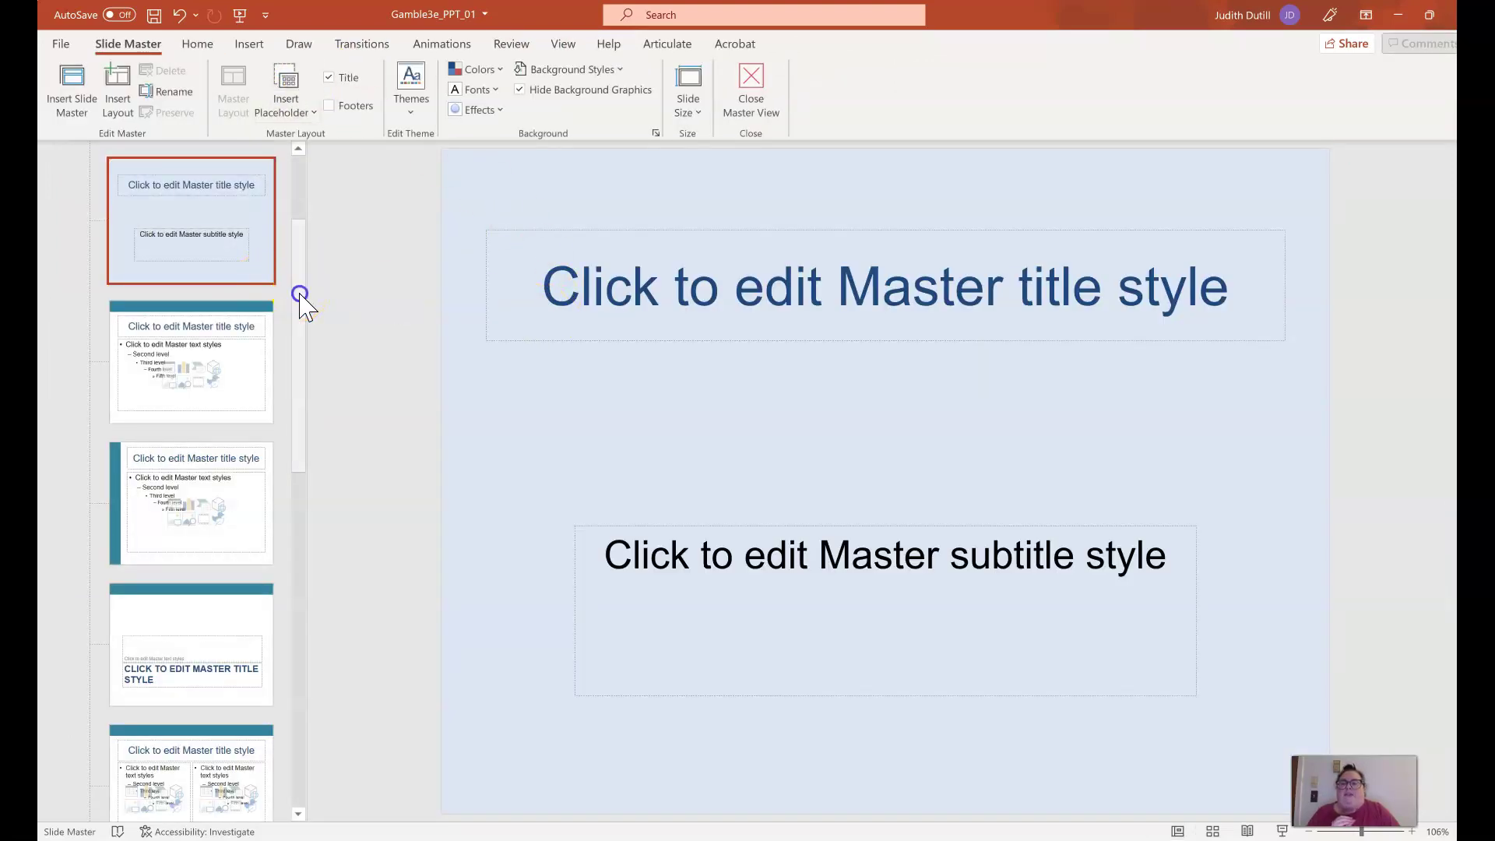
scroll(298, 296, "up", 1)
left_click_drag(298, 296, 311, 217)
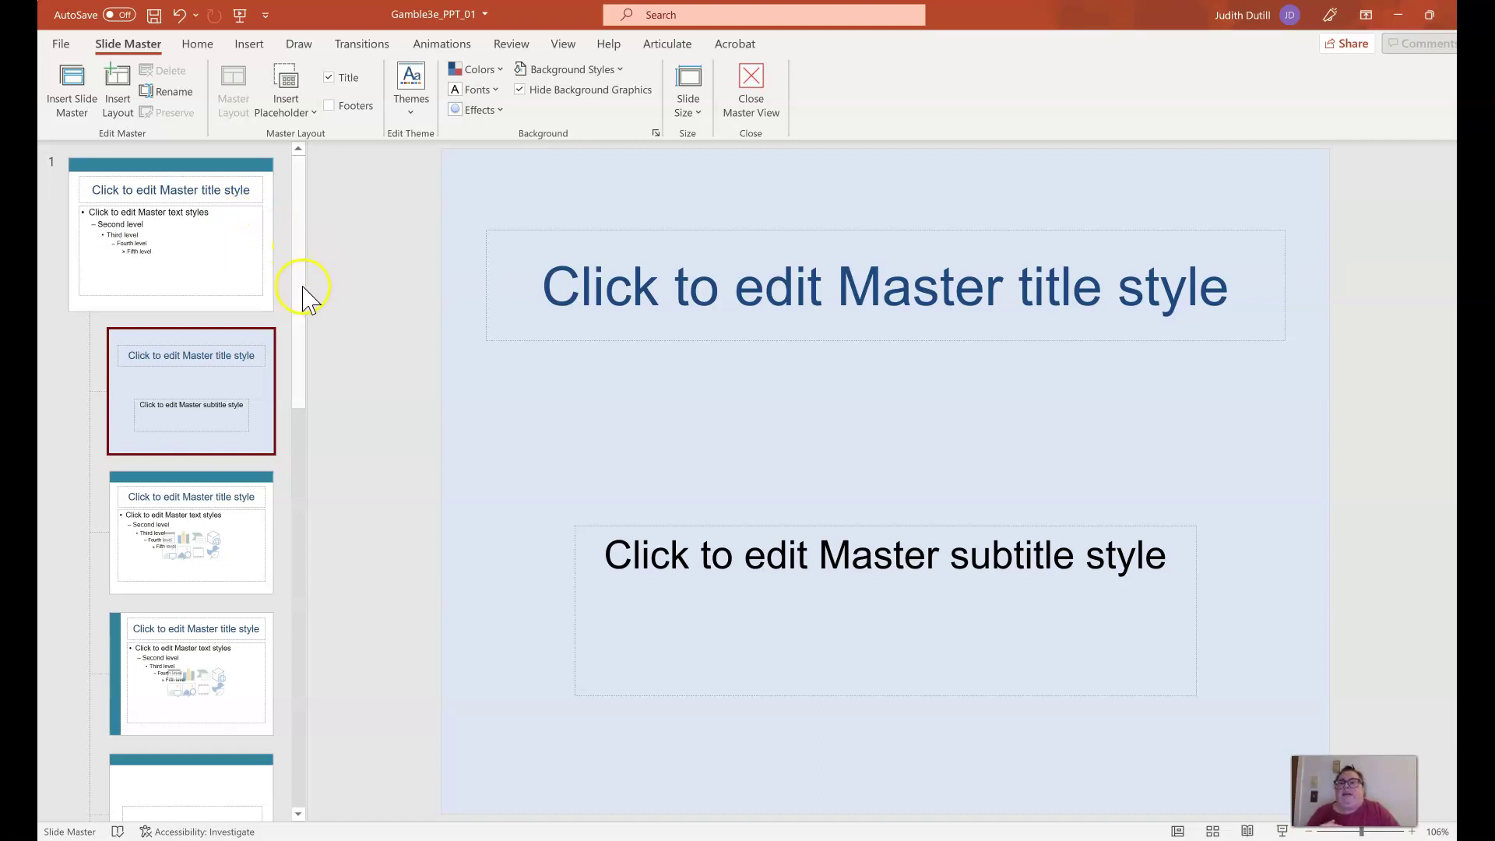
Fill the top master's background with orange-pumpkin picture '2' from Downloads > Descriptive Writing Task.
left_click(251, 269)
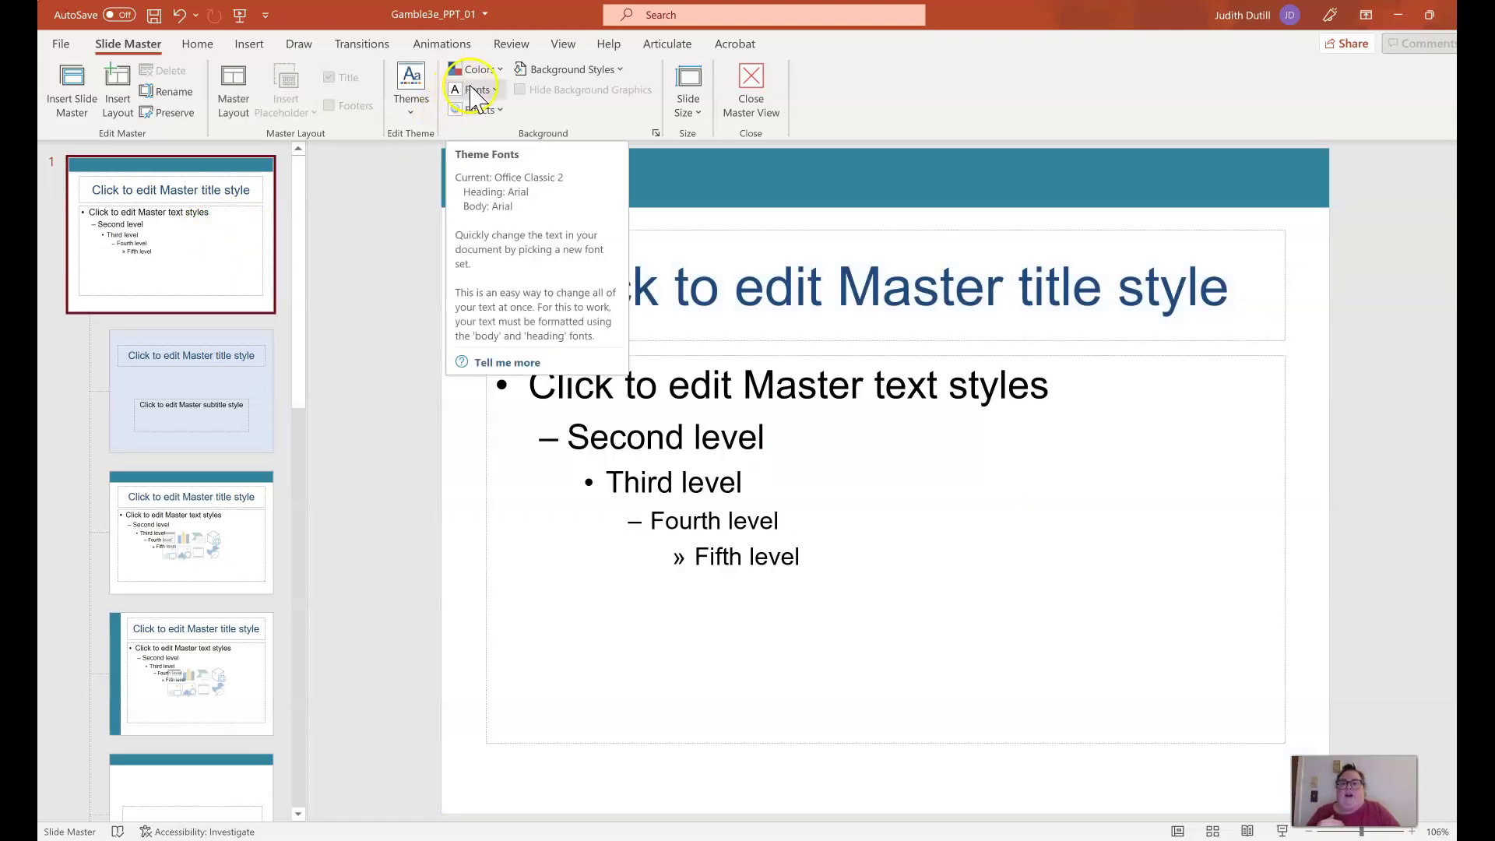
left_click(560, 72)
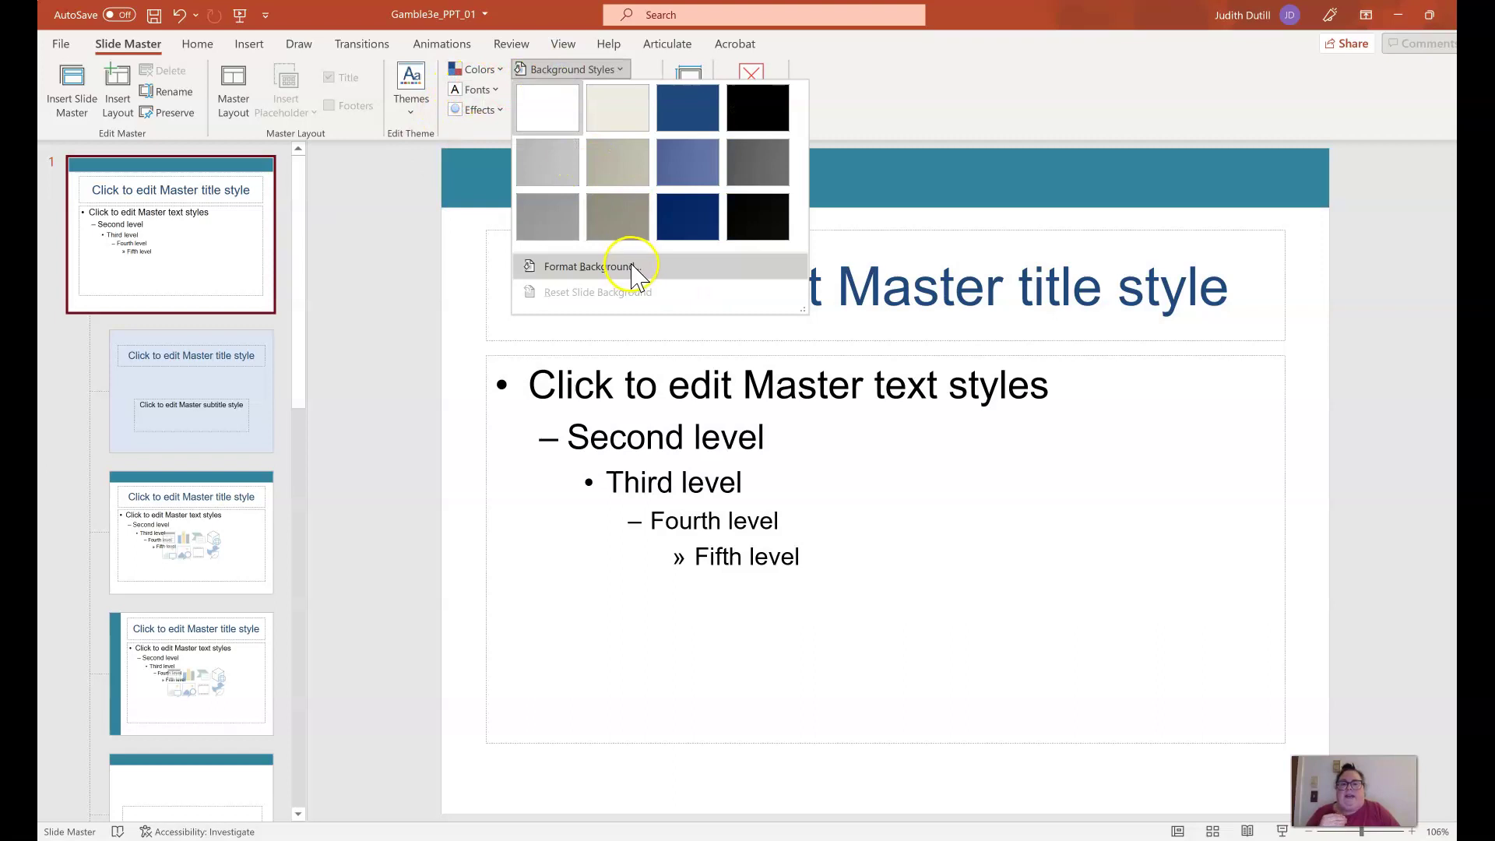
left_click(588, 267)
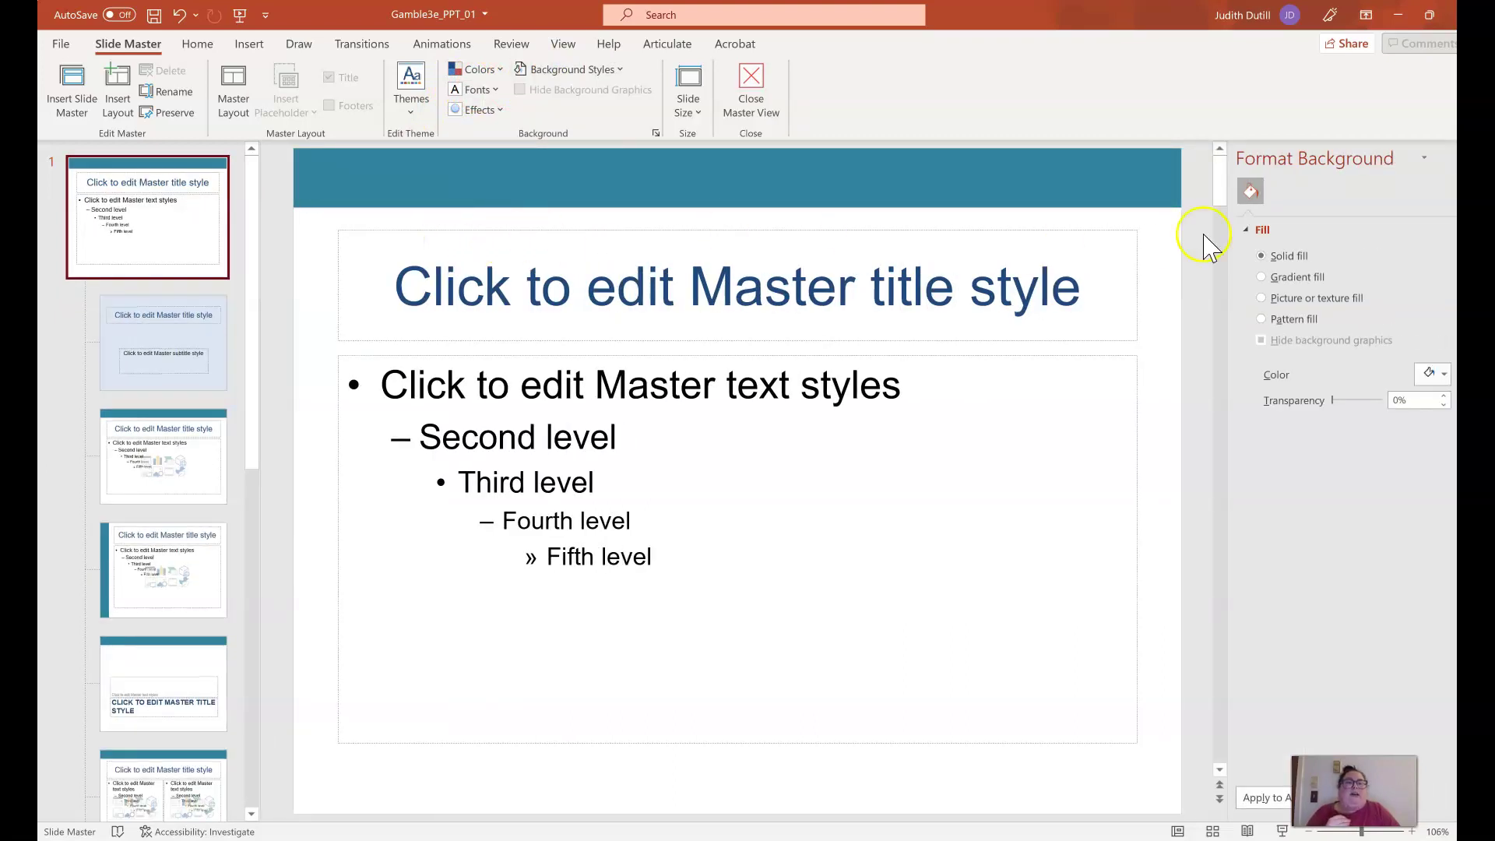
left_click(1292, 299)
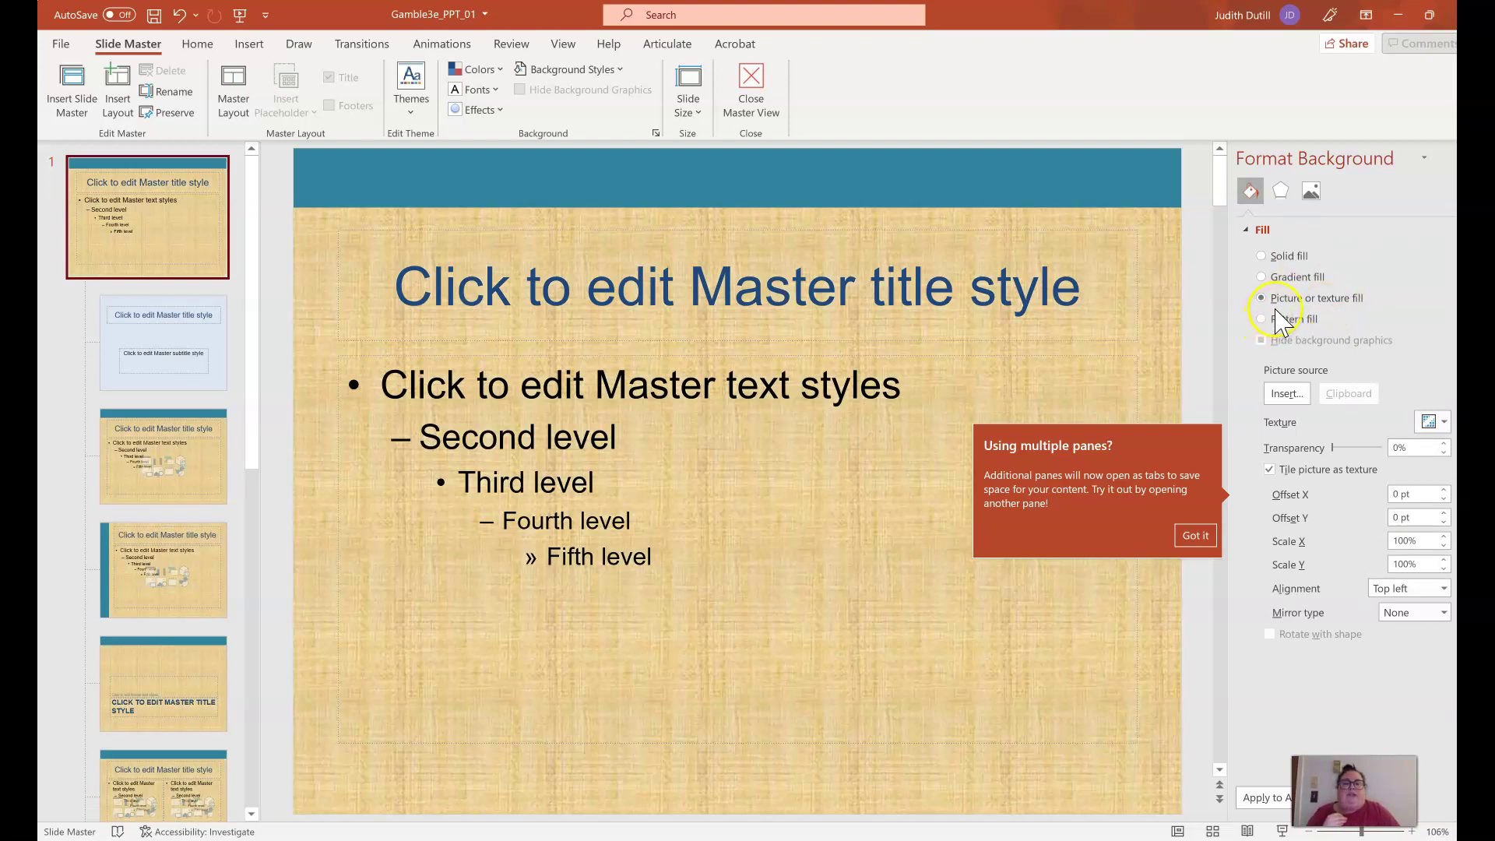
left_click(1284, 399)
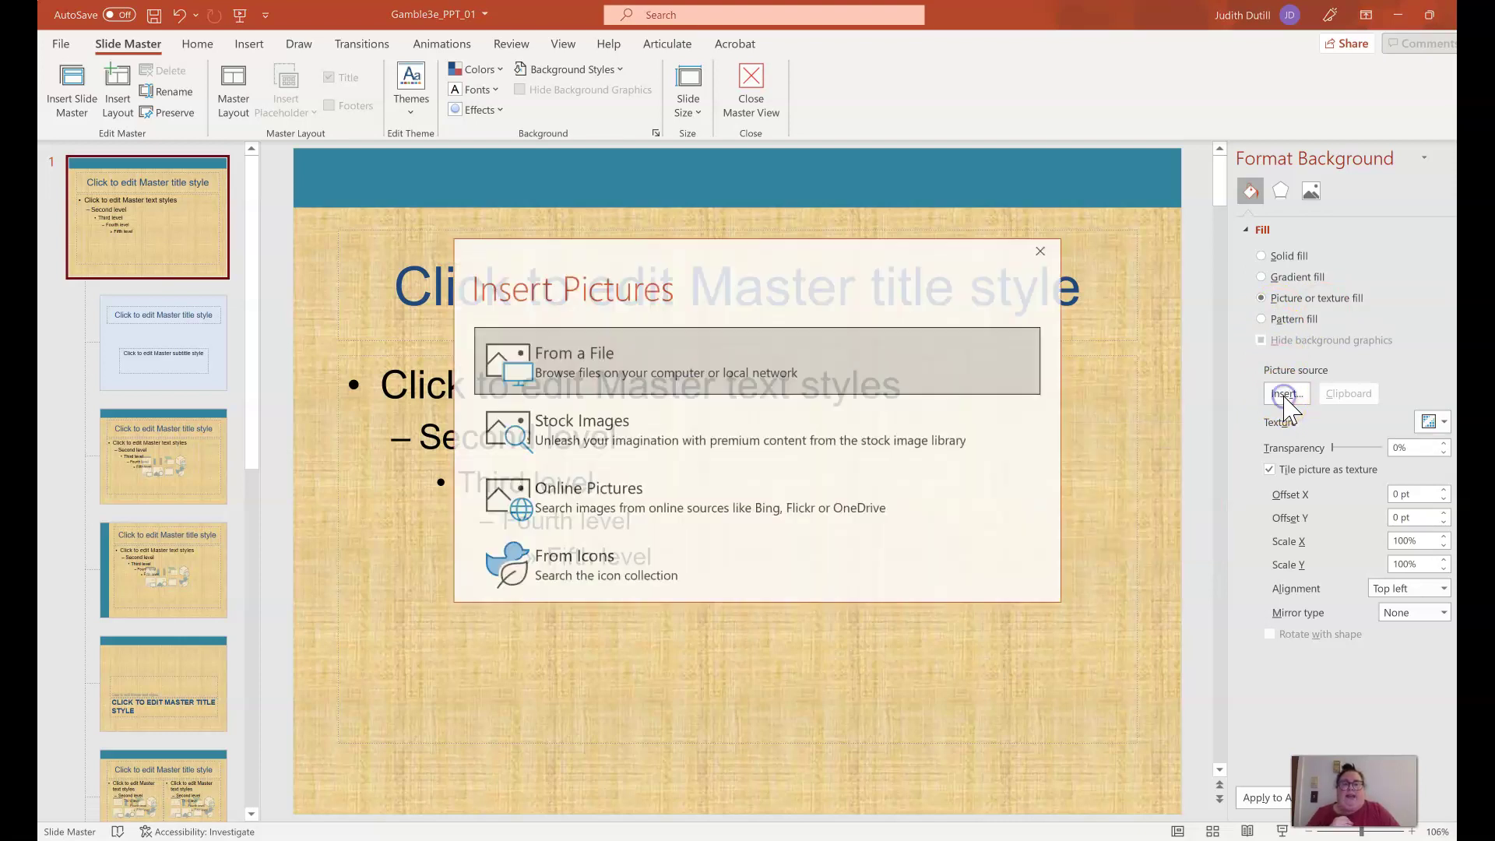
left_click(645, 374)
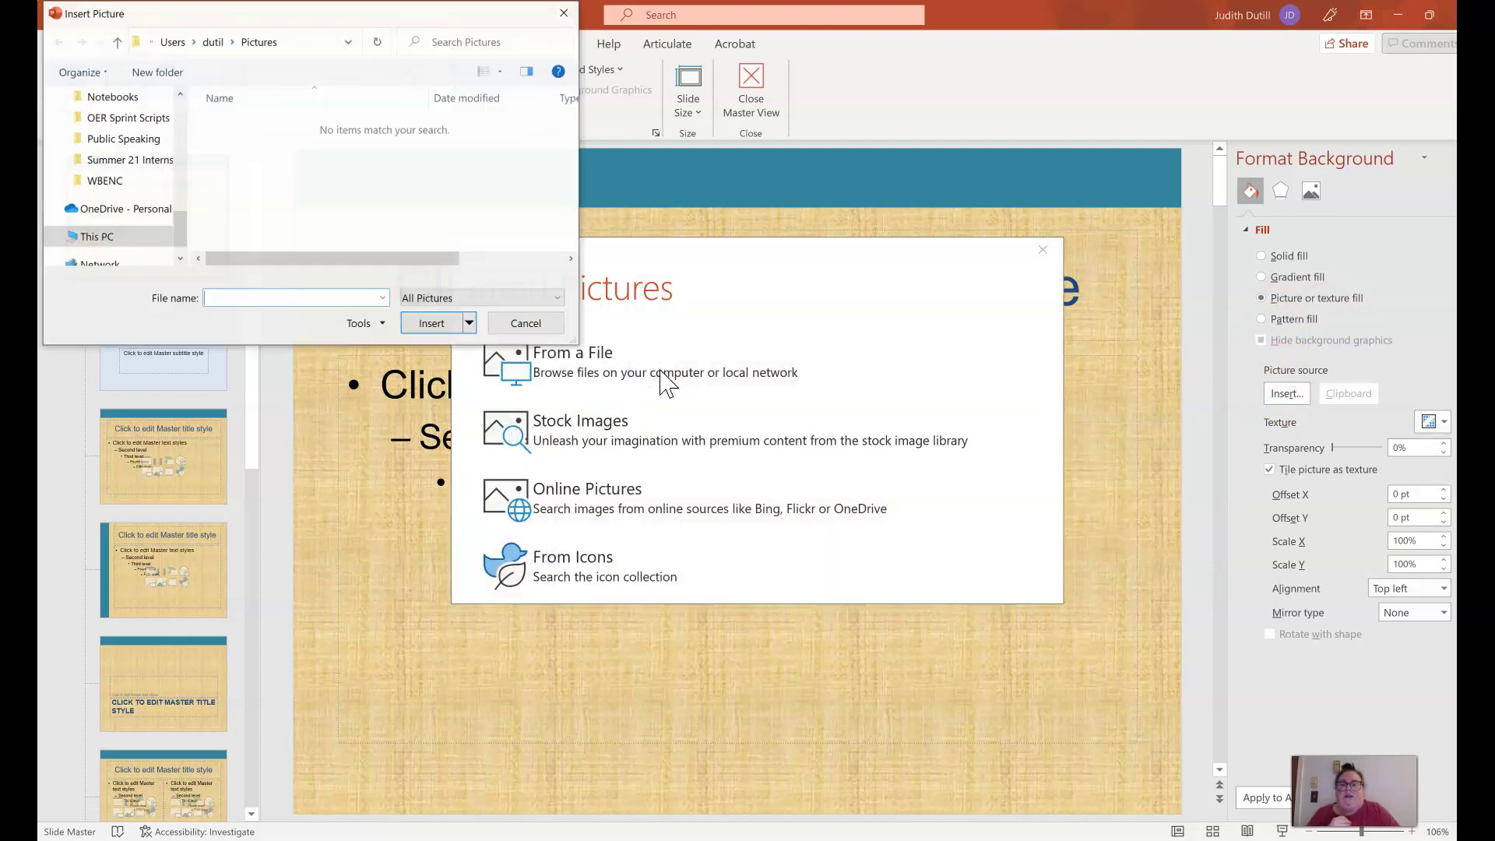
left_click(181, 121)
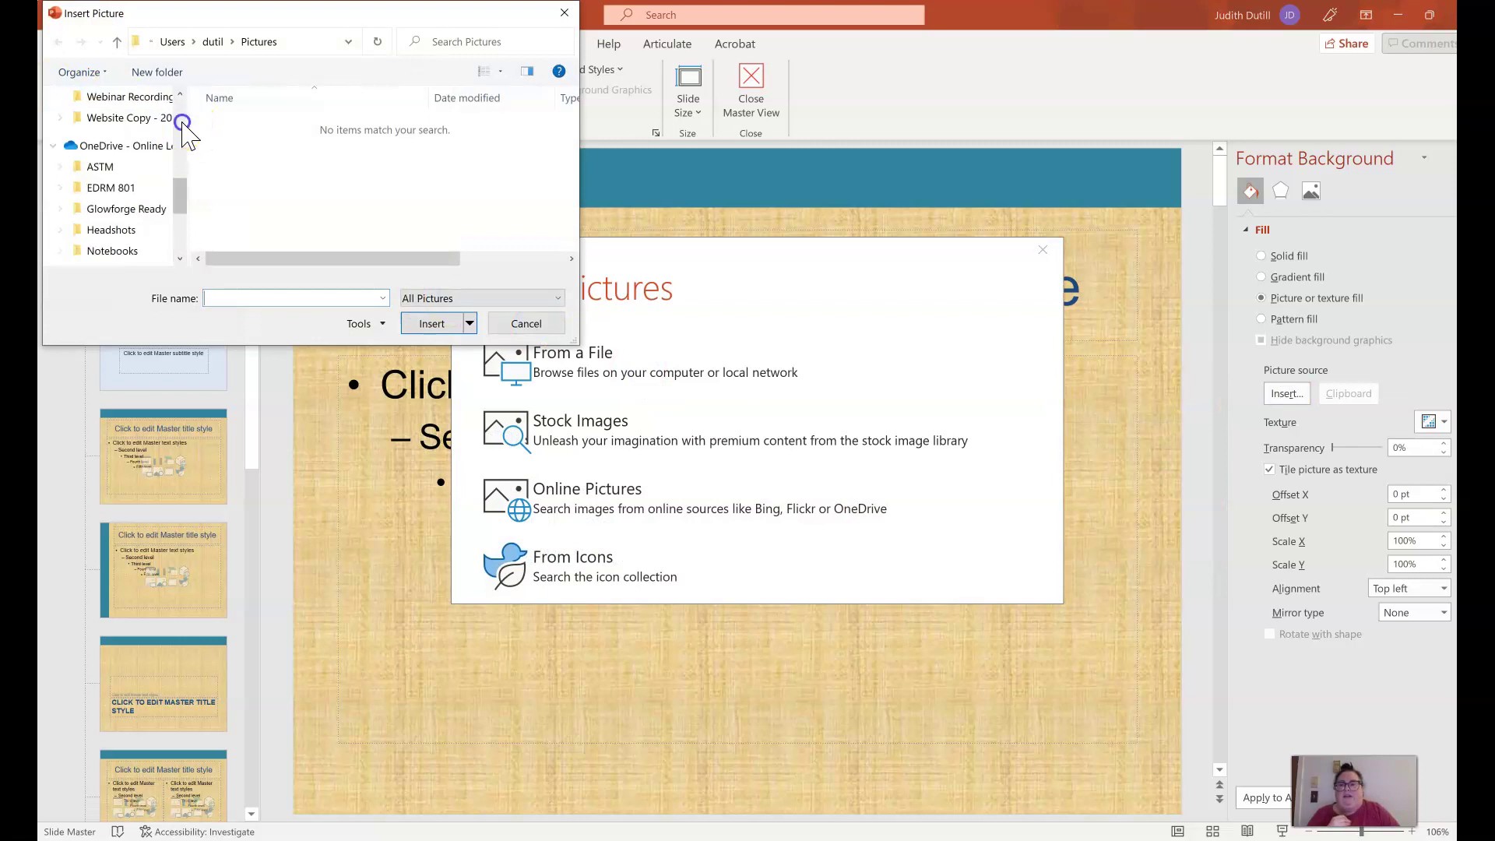
scroll(184, 132, "up", 3)
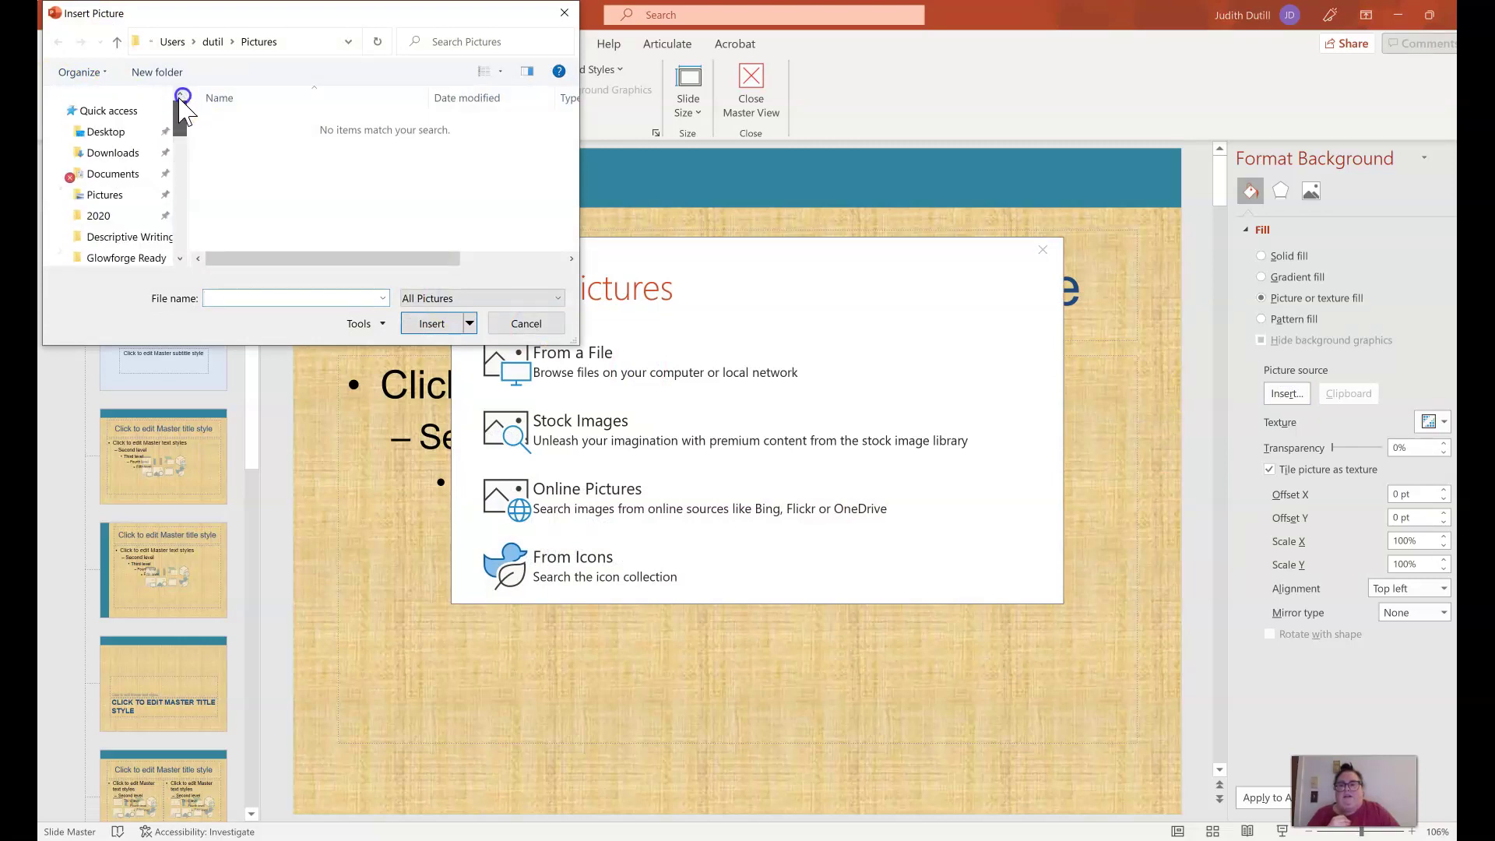
left_click(140, 153)
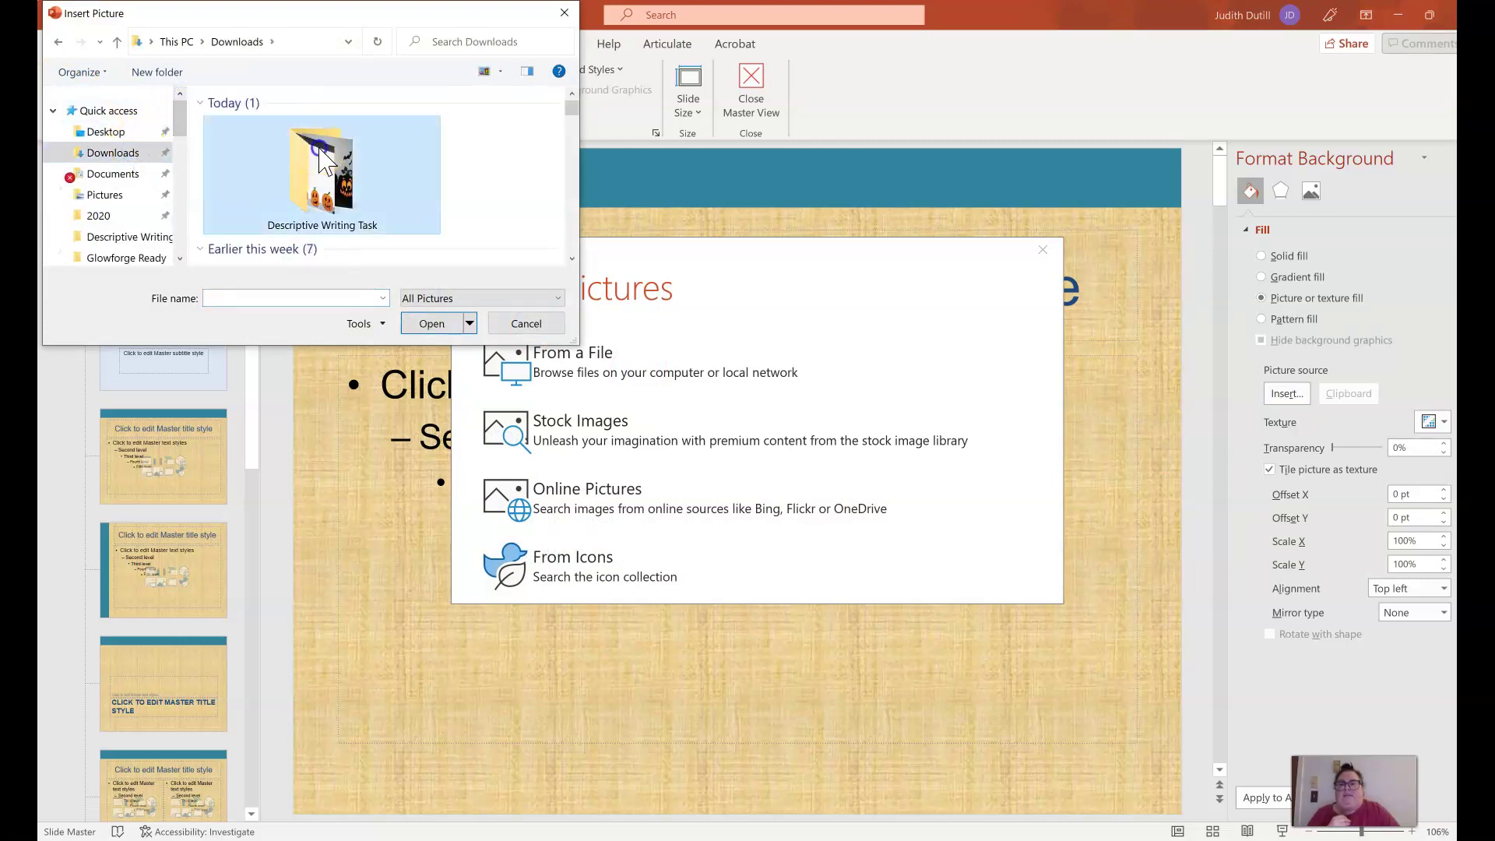
double_click(323, 160)
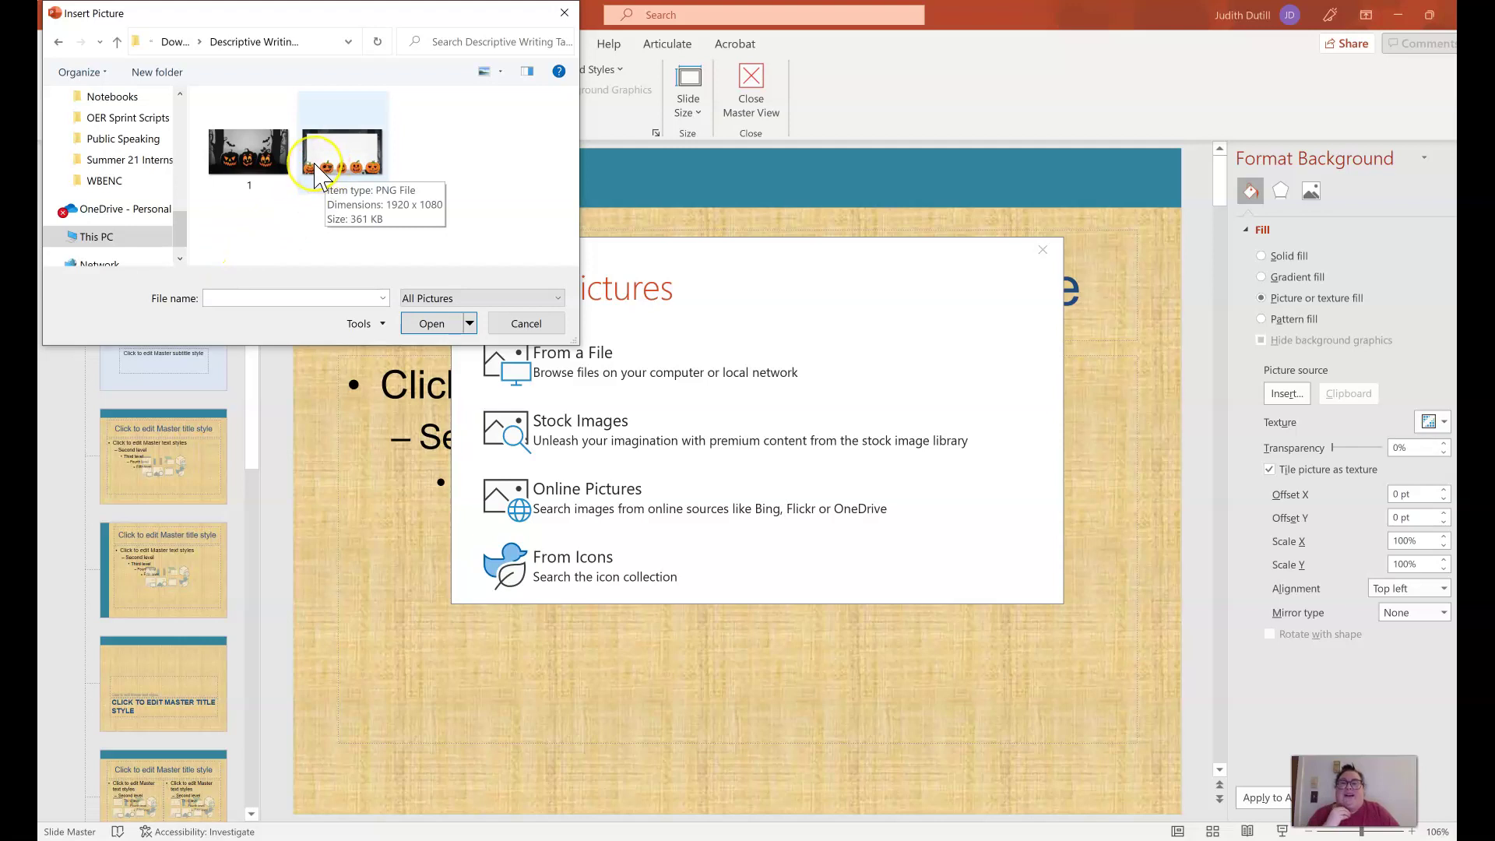
double_click(316, 165)
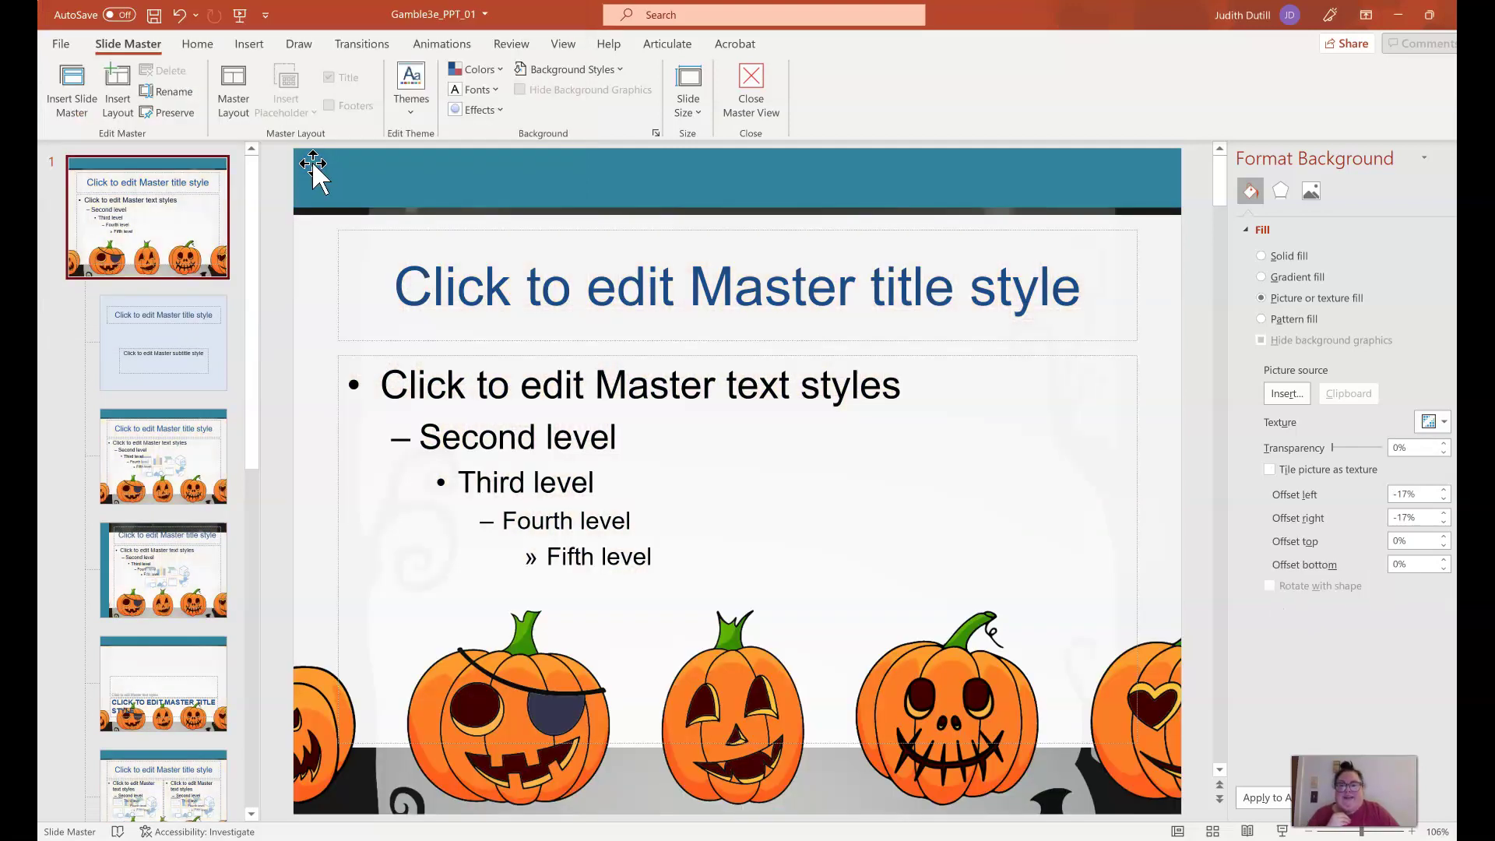
Delete the teal bar across the top of the slide master.
left_click(214, 225)
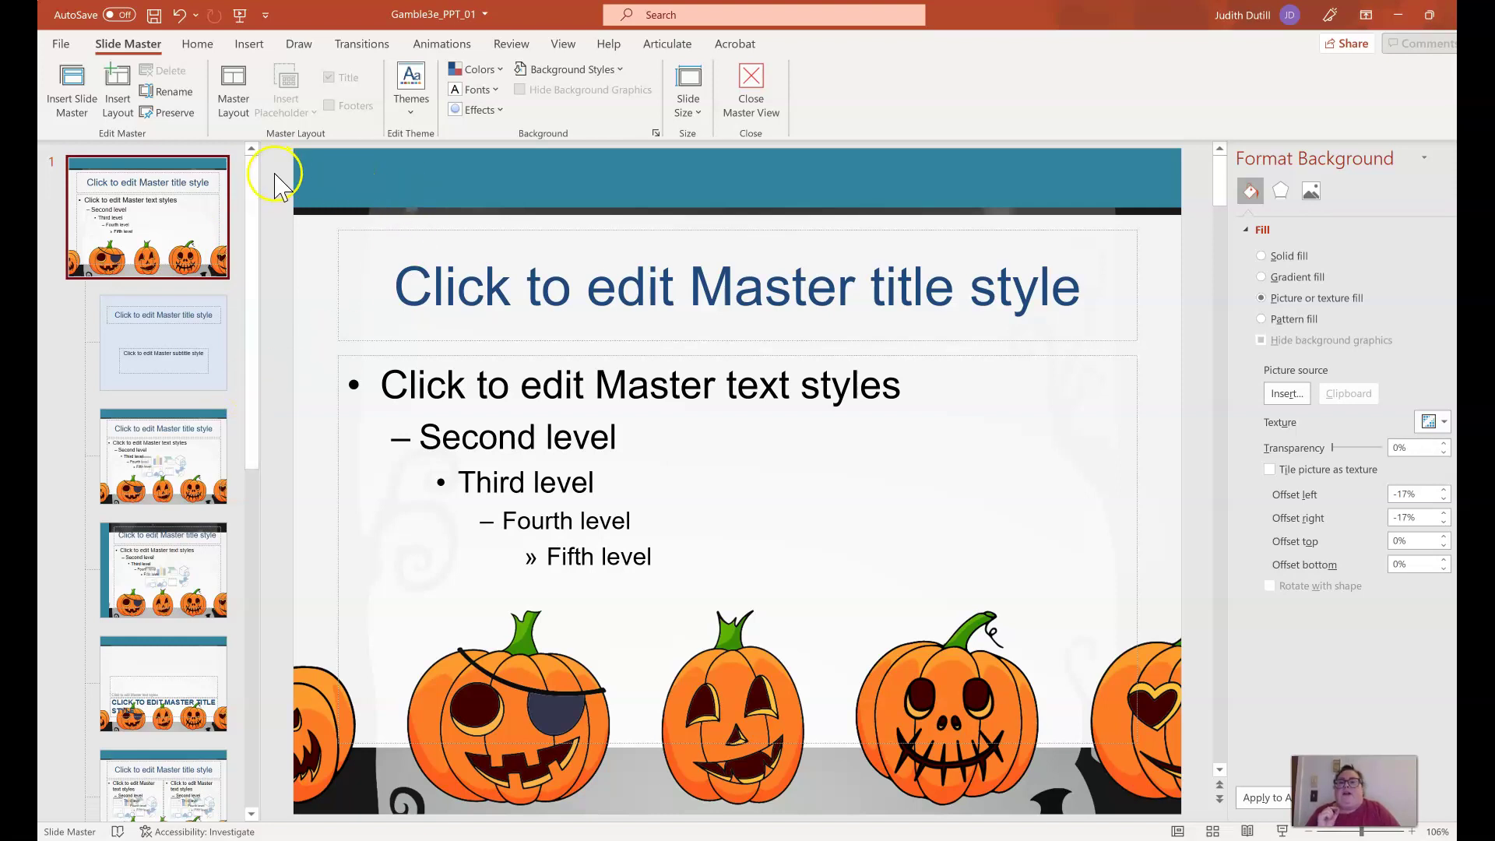
left_click(1000, 185)
key("Delete")
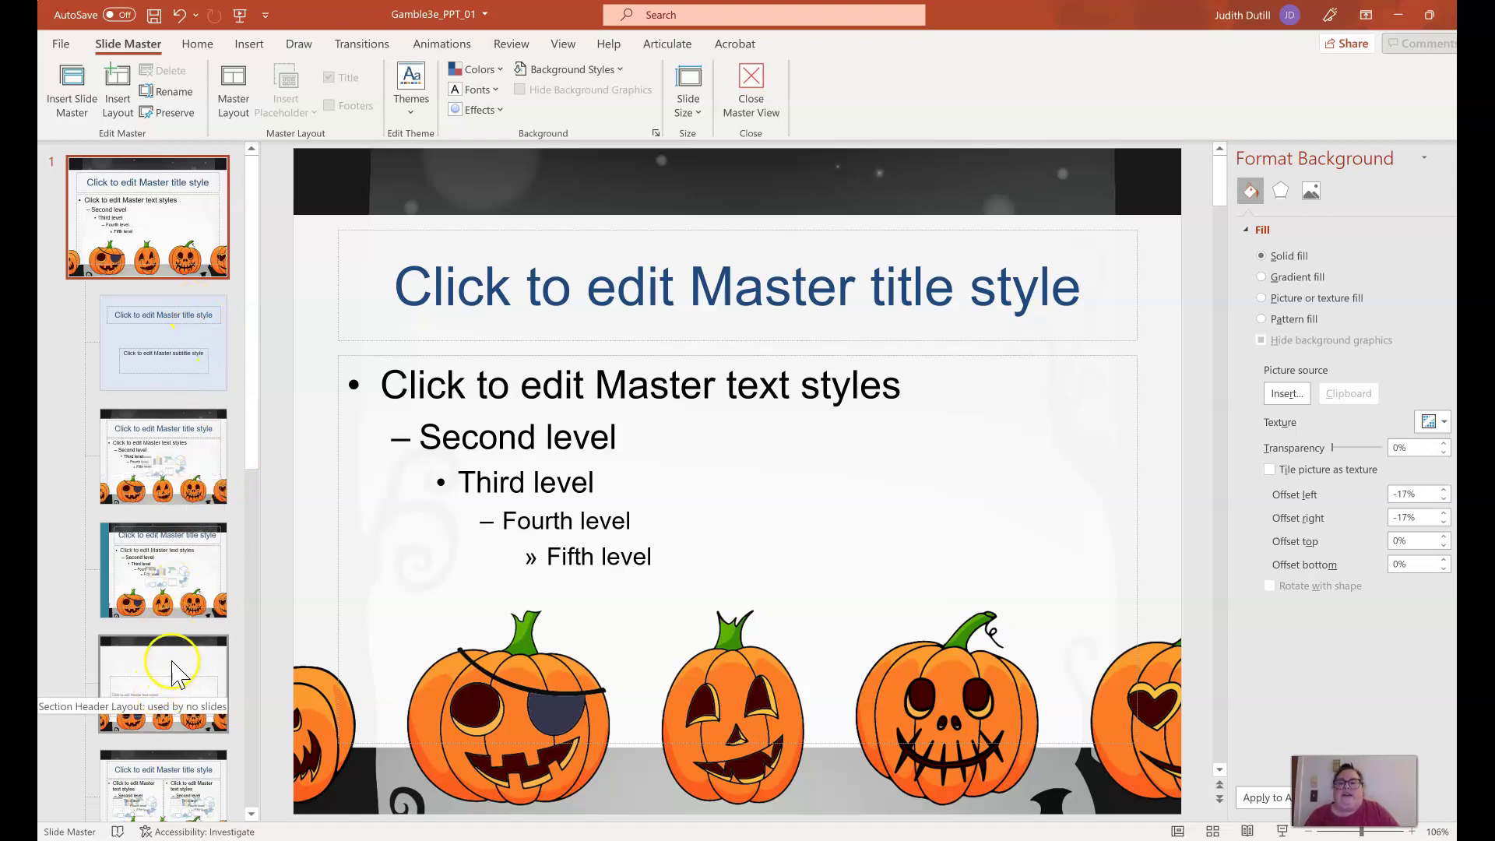
Delete the teal side bar from the 1_Title and Content layout, then select the Title Slide layout.
left_click(140, 549)
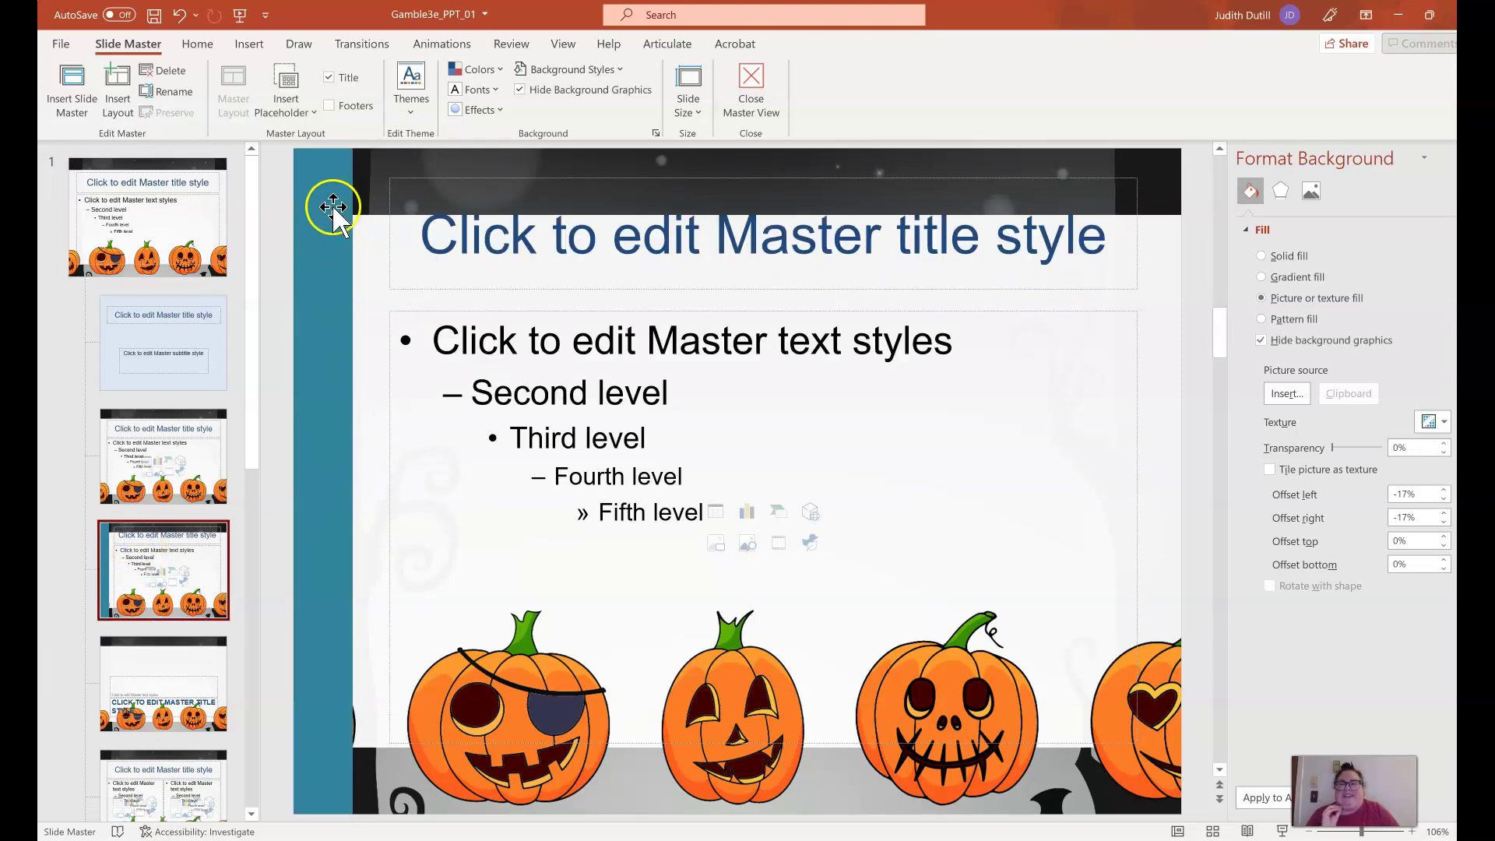
left_click(318, 475)
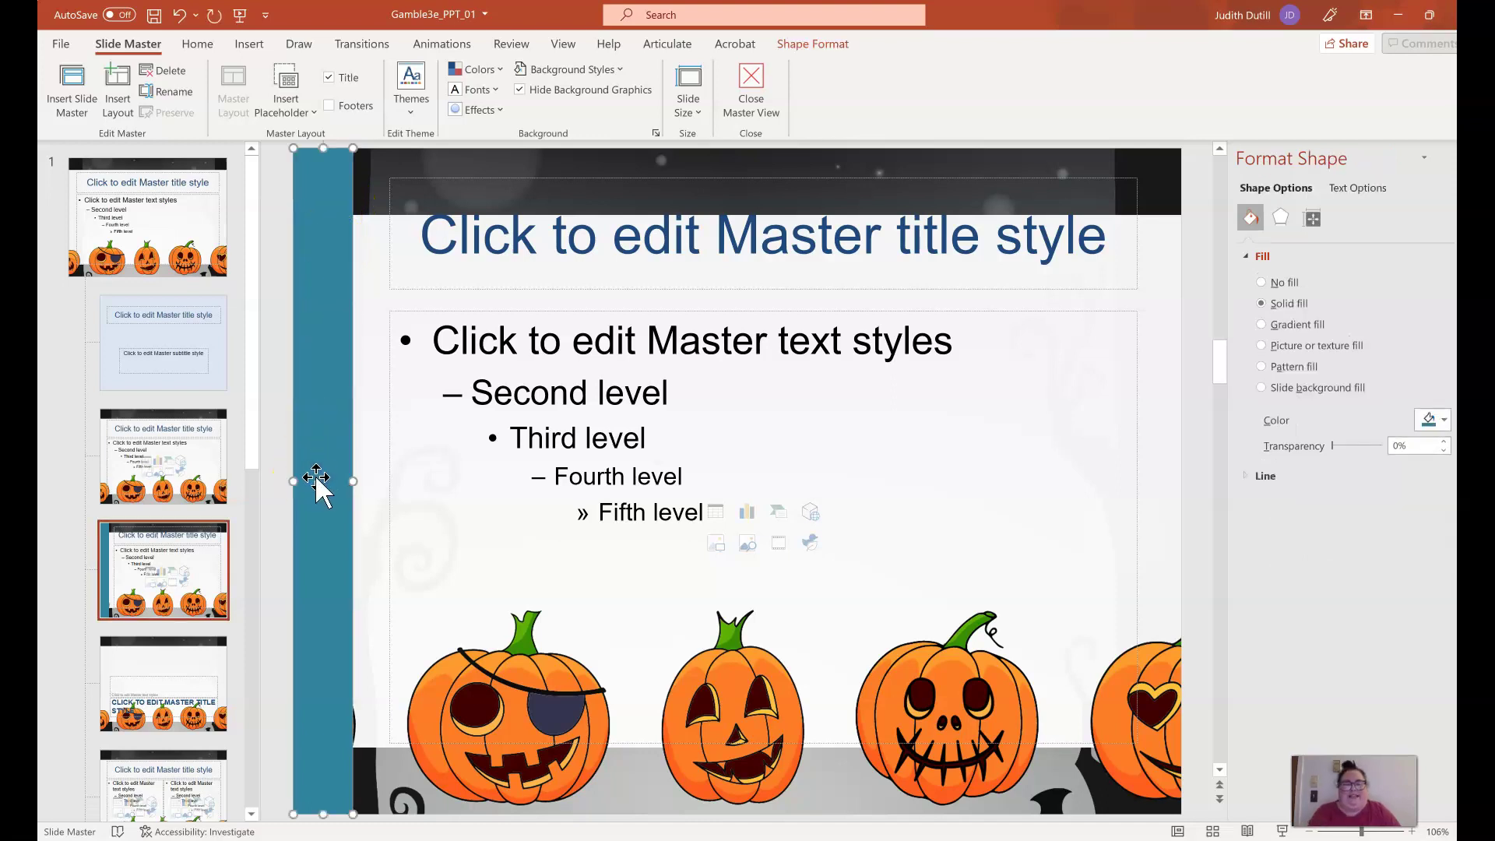
key("Delete")
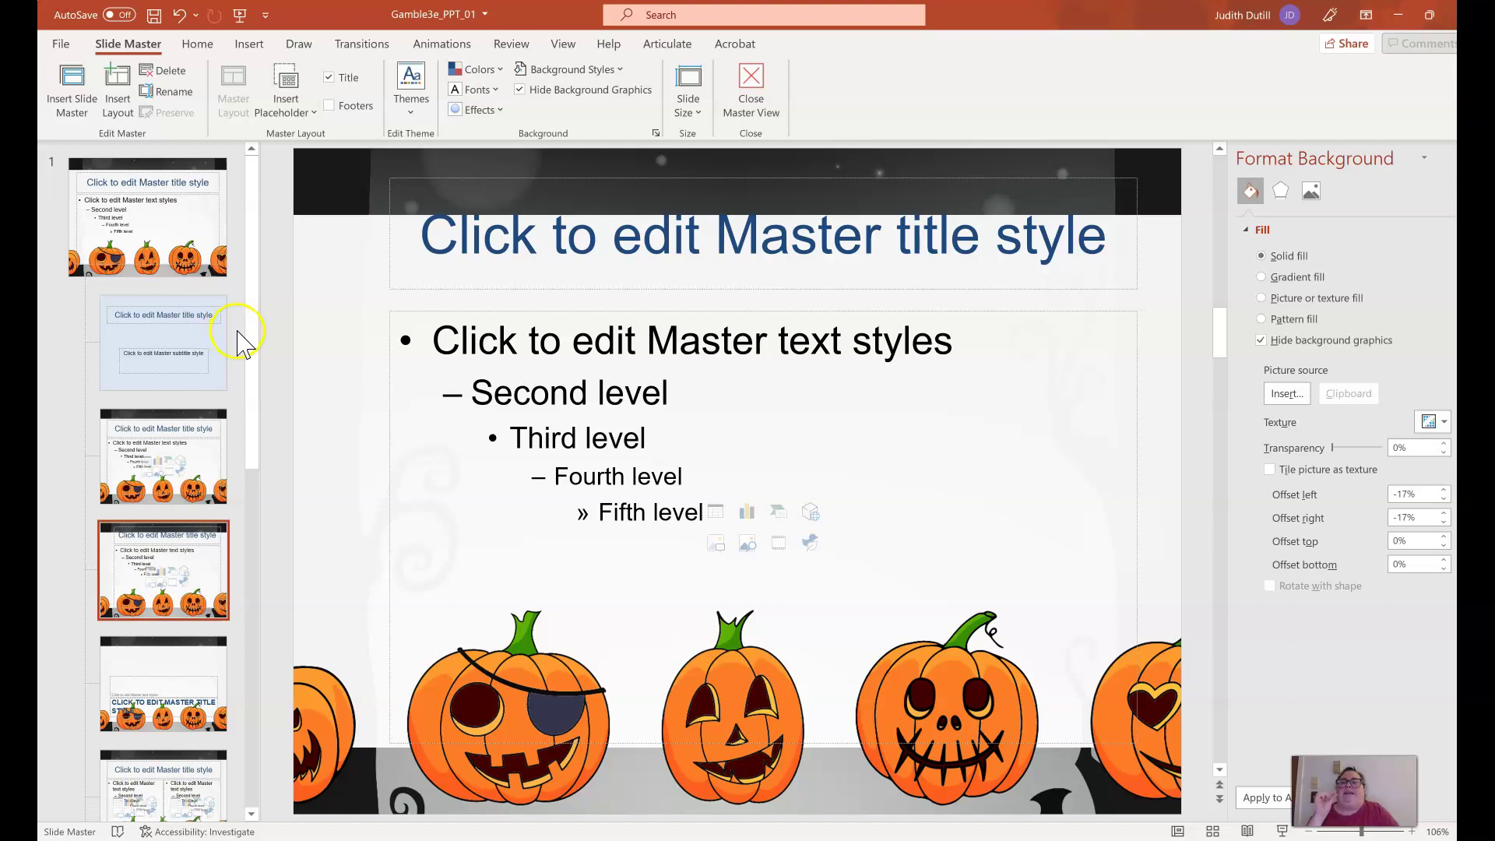
left_click(171, 378)
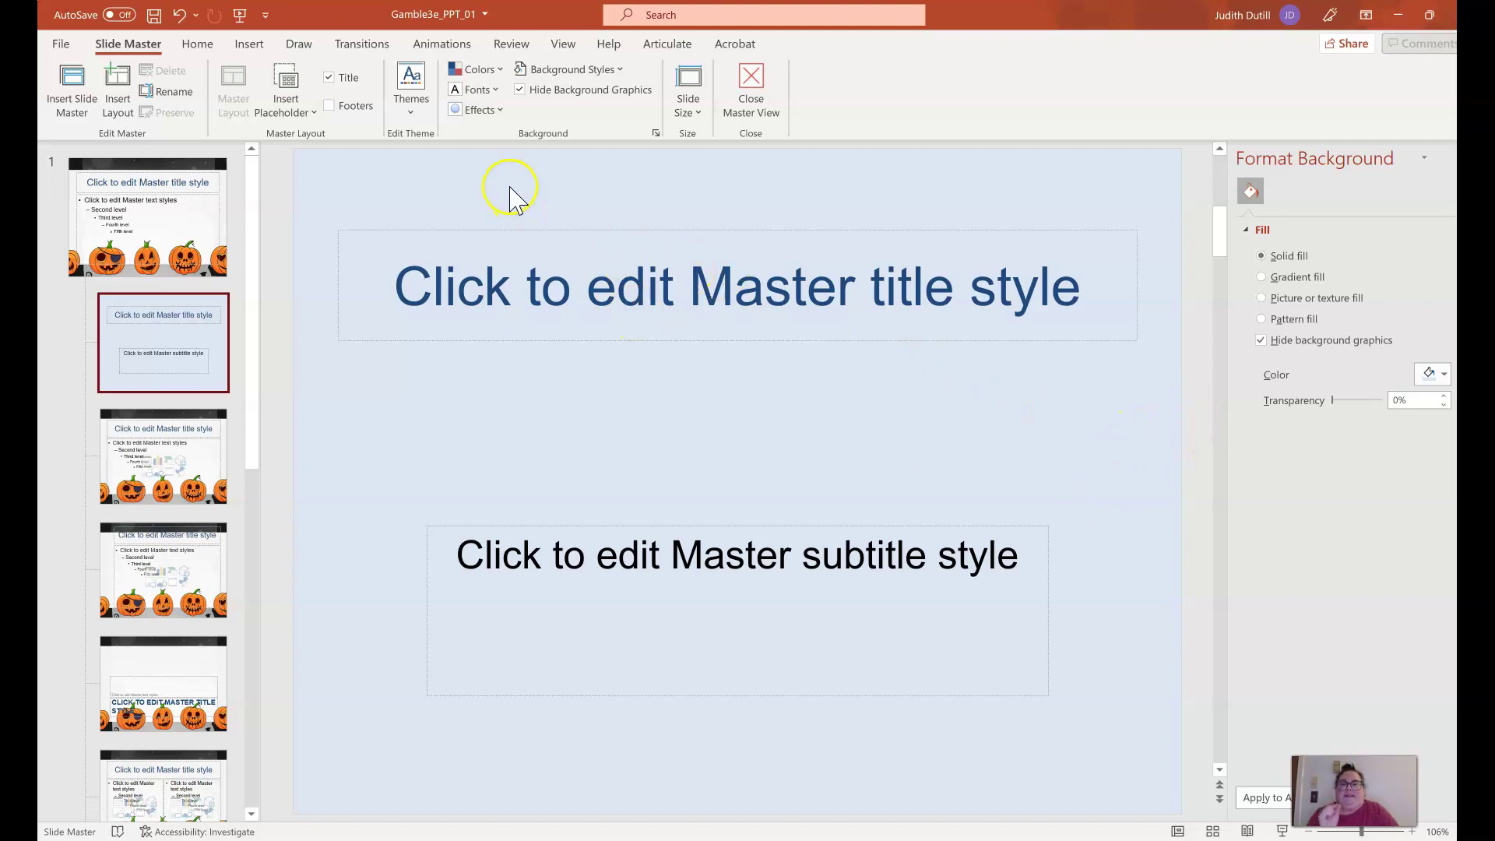
Give the Title Slide layout a picture fill from image file 1, the dark jack-o'-lanterns with bats.
left_click(589, 70)
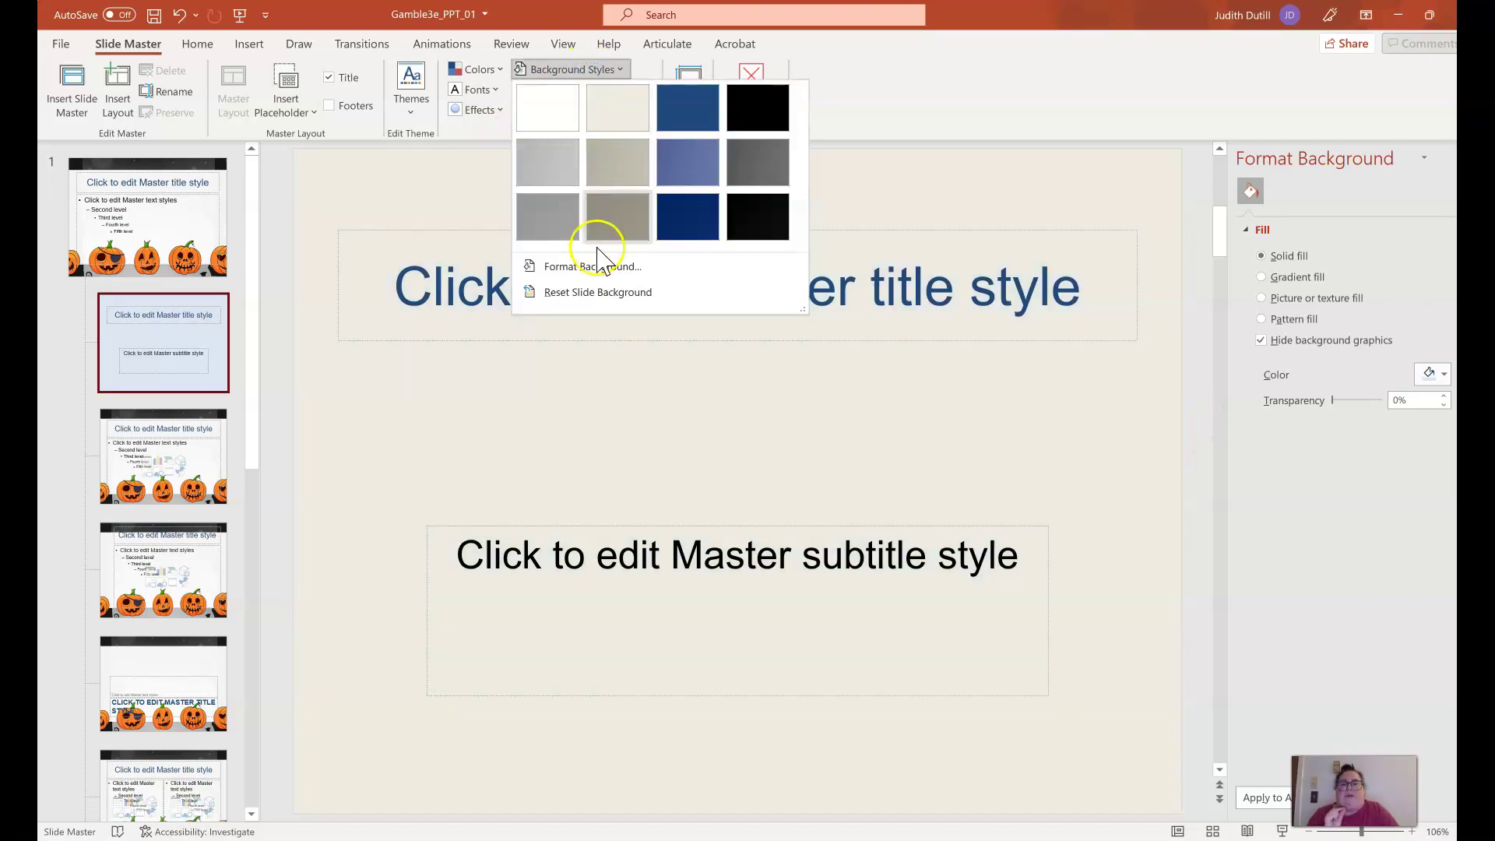
left_click(1351, 374)
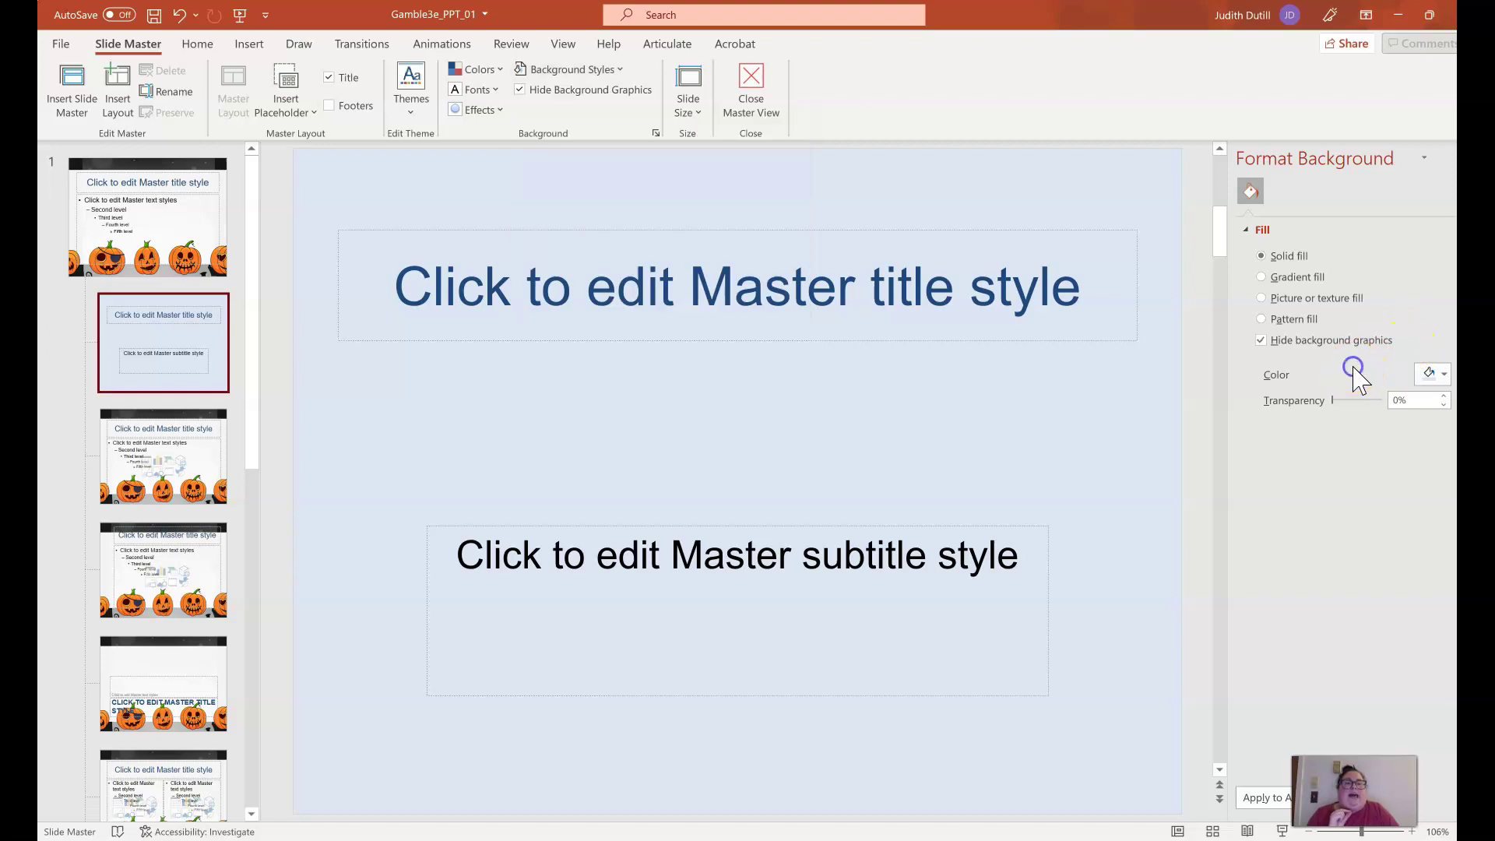
left_click(1315, 299)
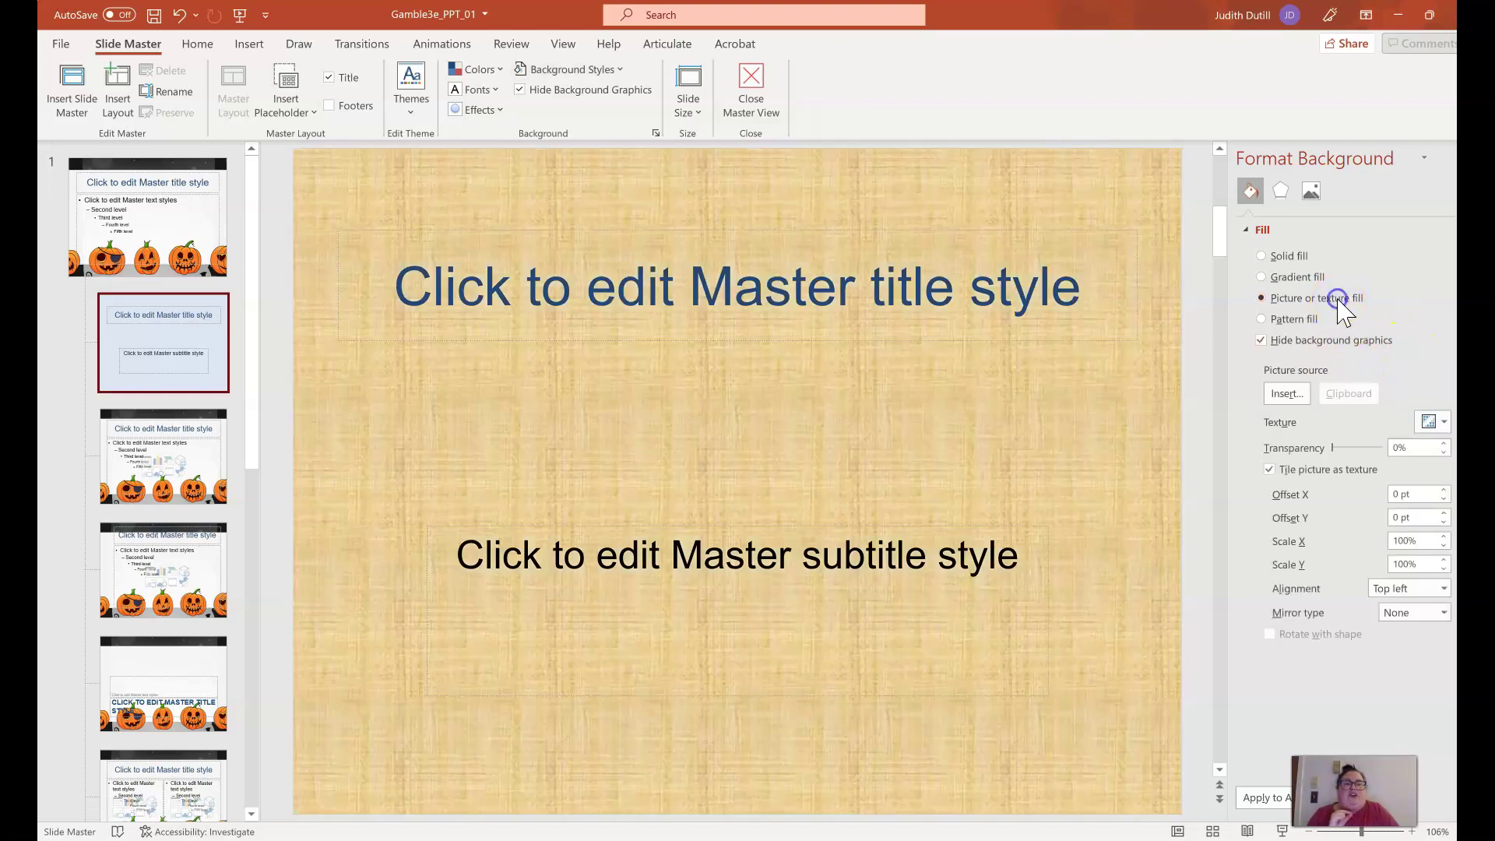
left_click(1290, 403)
left_click(721, 377)
left_click(253, 155)
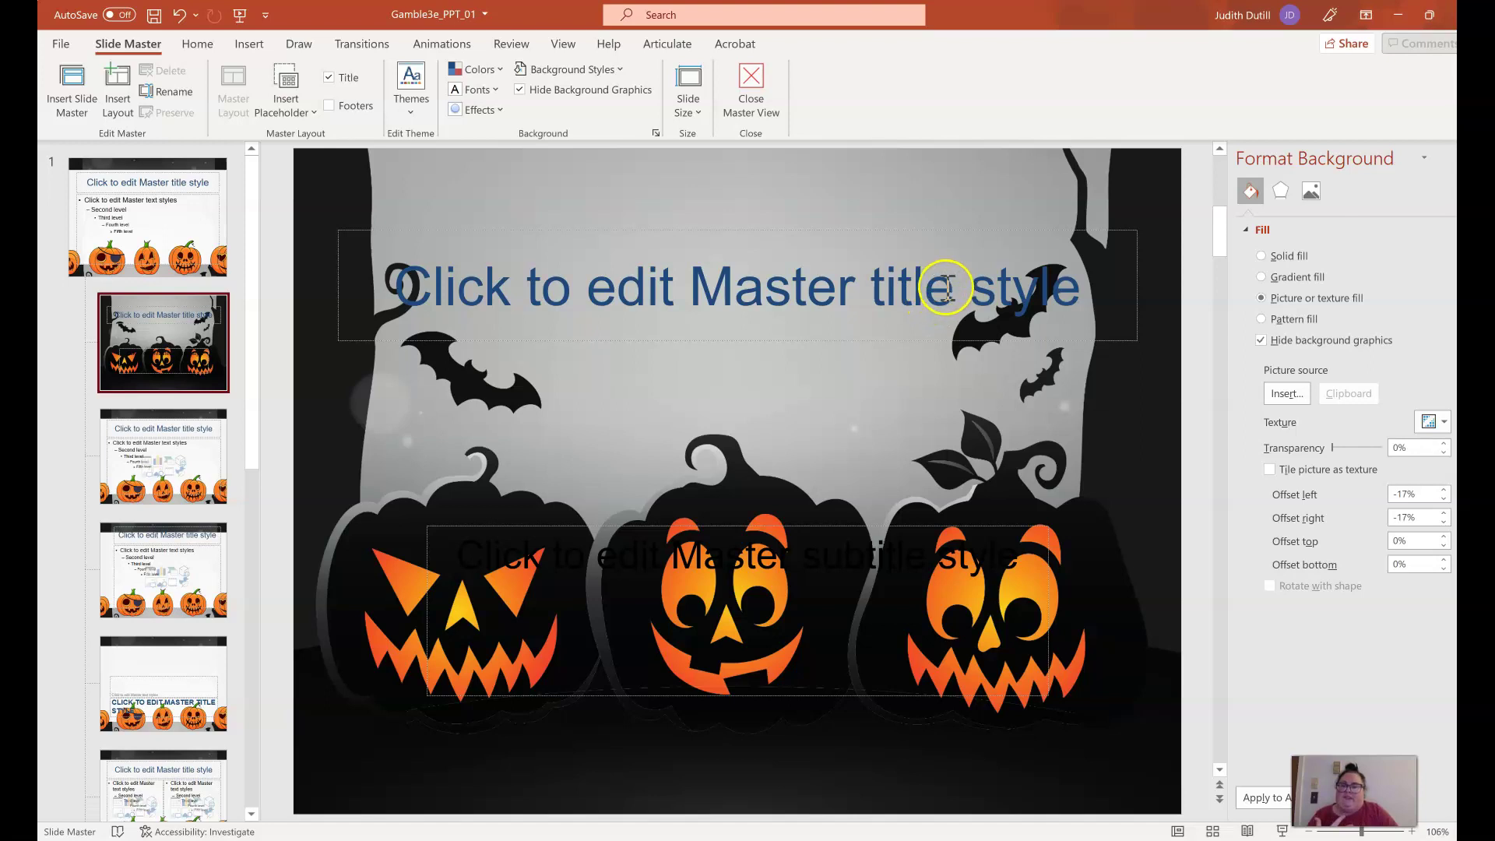
Change the Title Slide layout's title text colour from blue to black.
triple_click(646, 288)
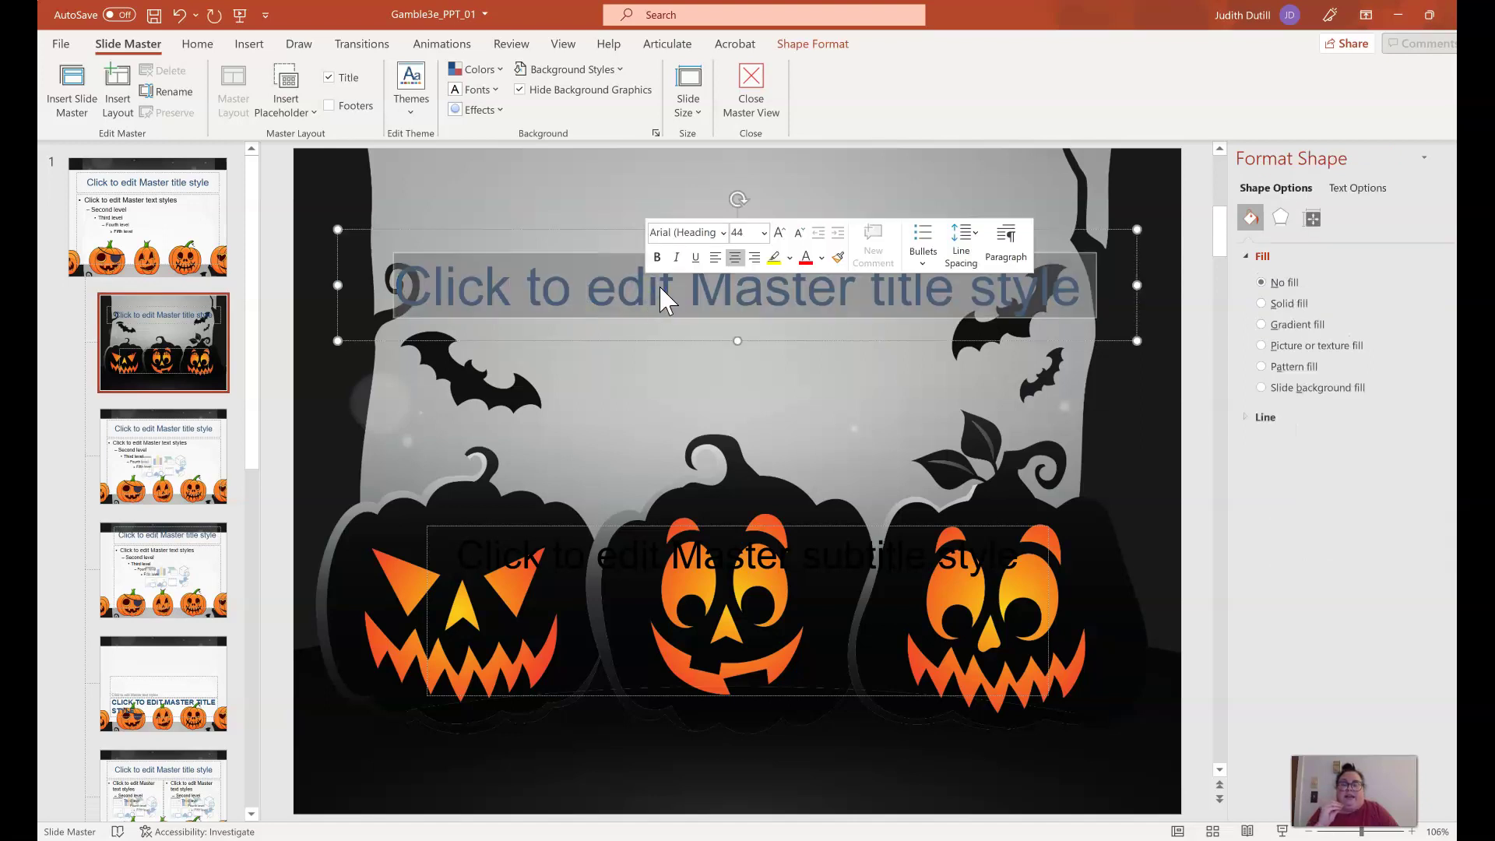
left_click(821, 257)
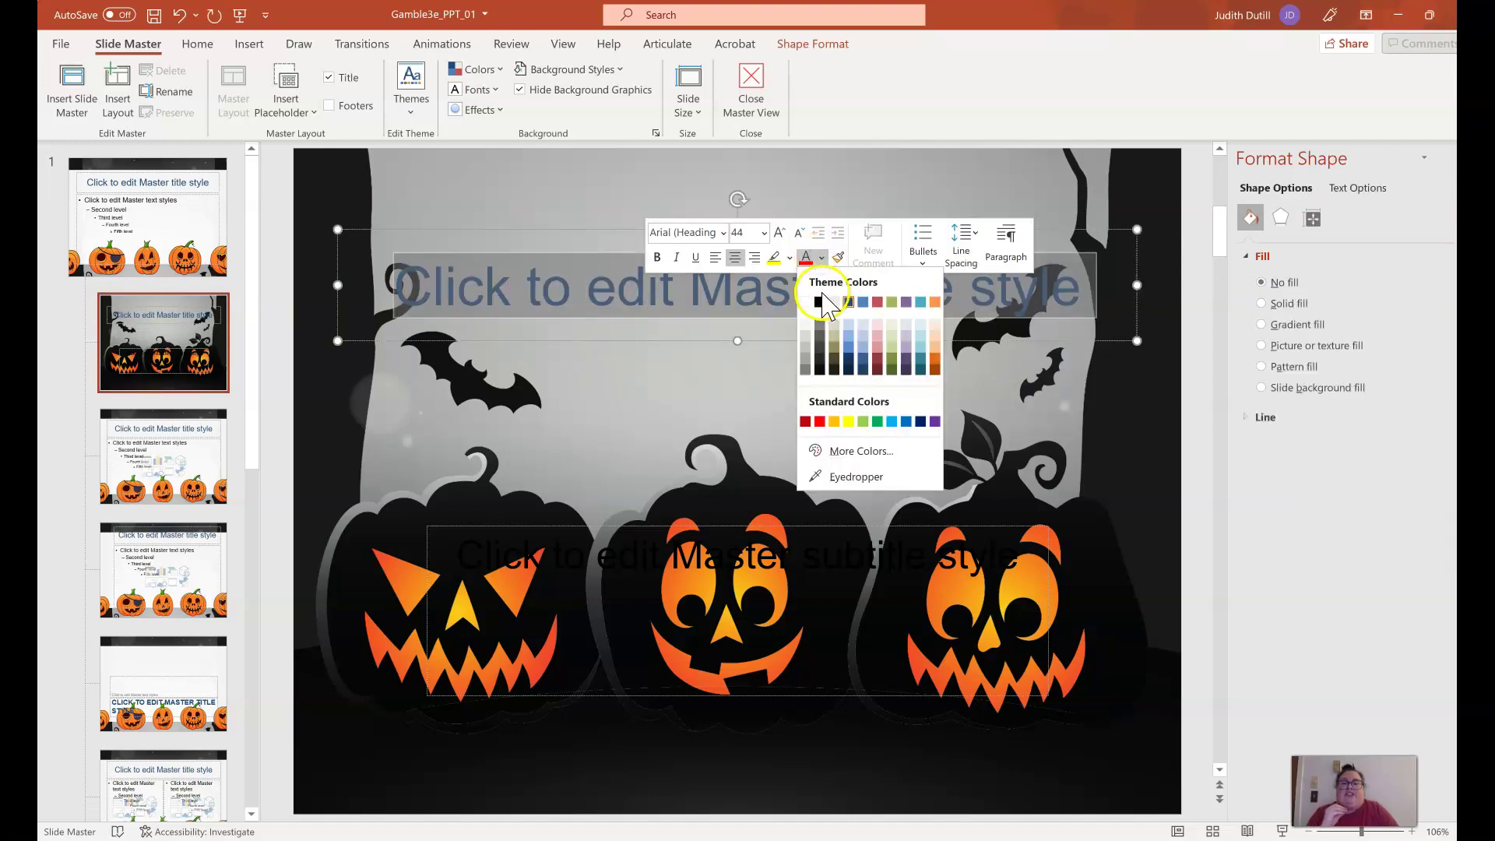
left_click(819, 301)
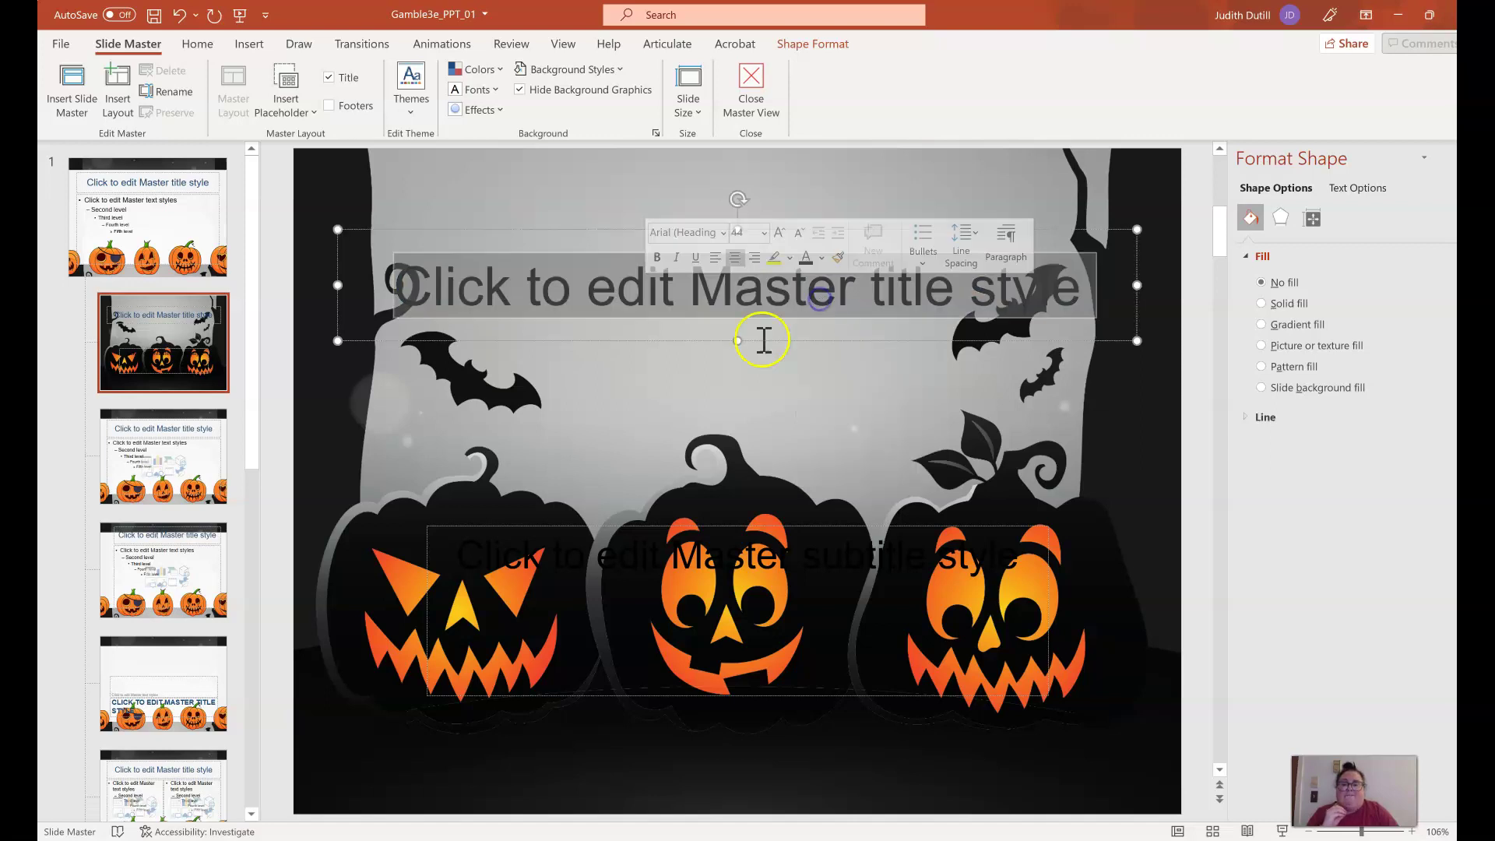
left_click(1062, 366)
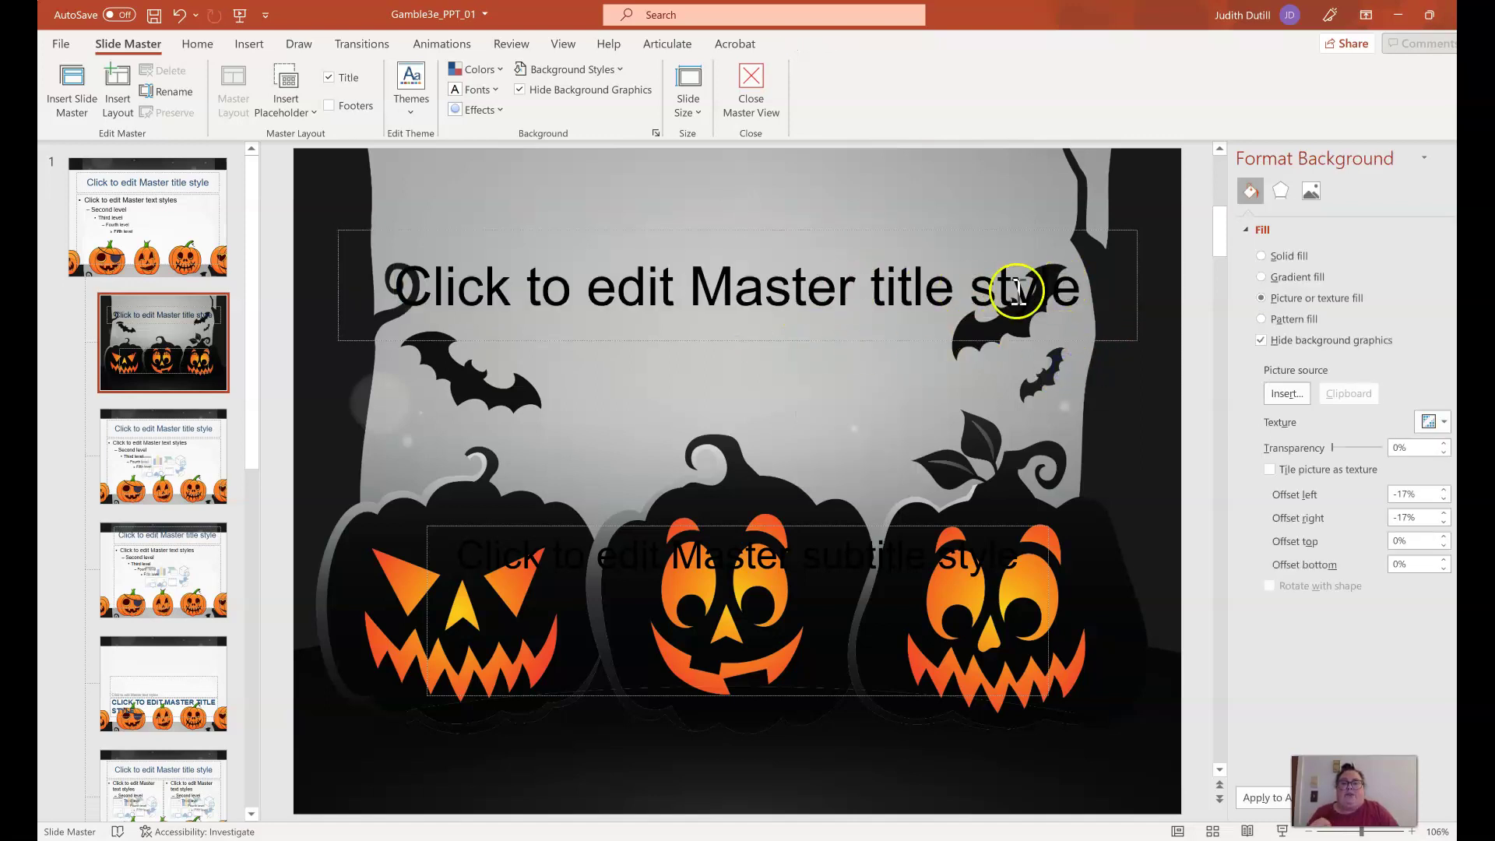
Narrow the title placeholder from its left side so the title wraps onto two lines.
left_click(990, 300)
left_click(1135, 292)
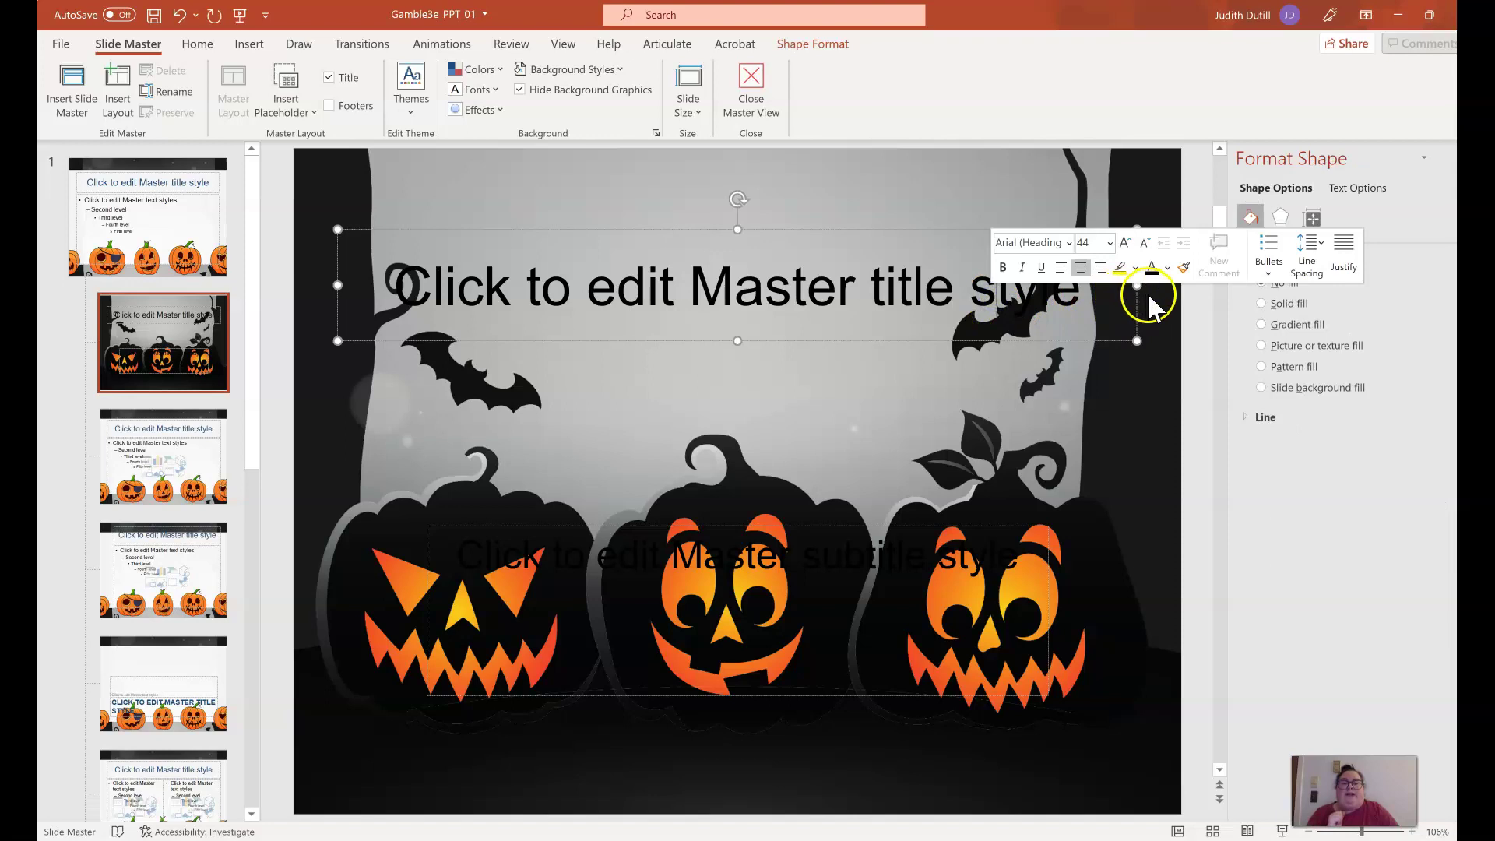
key("Delete")
key("ctrl+z")
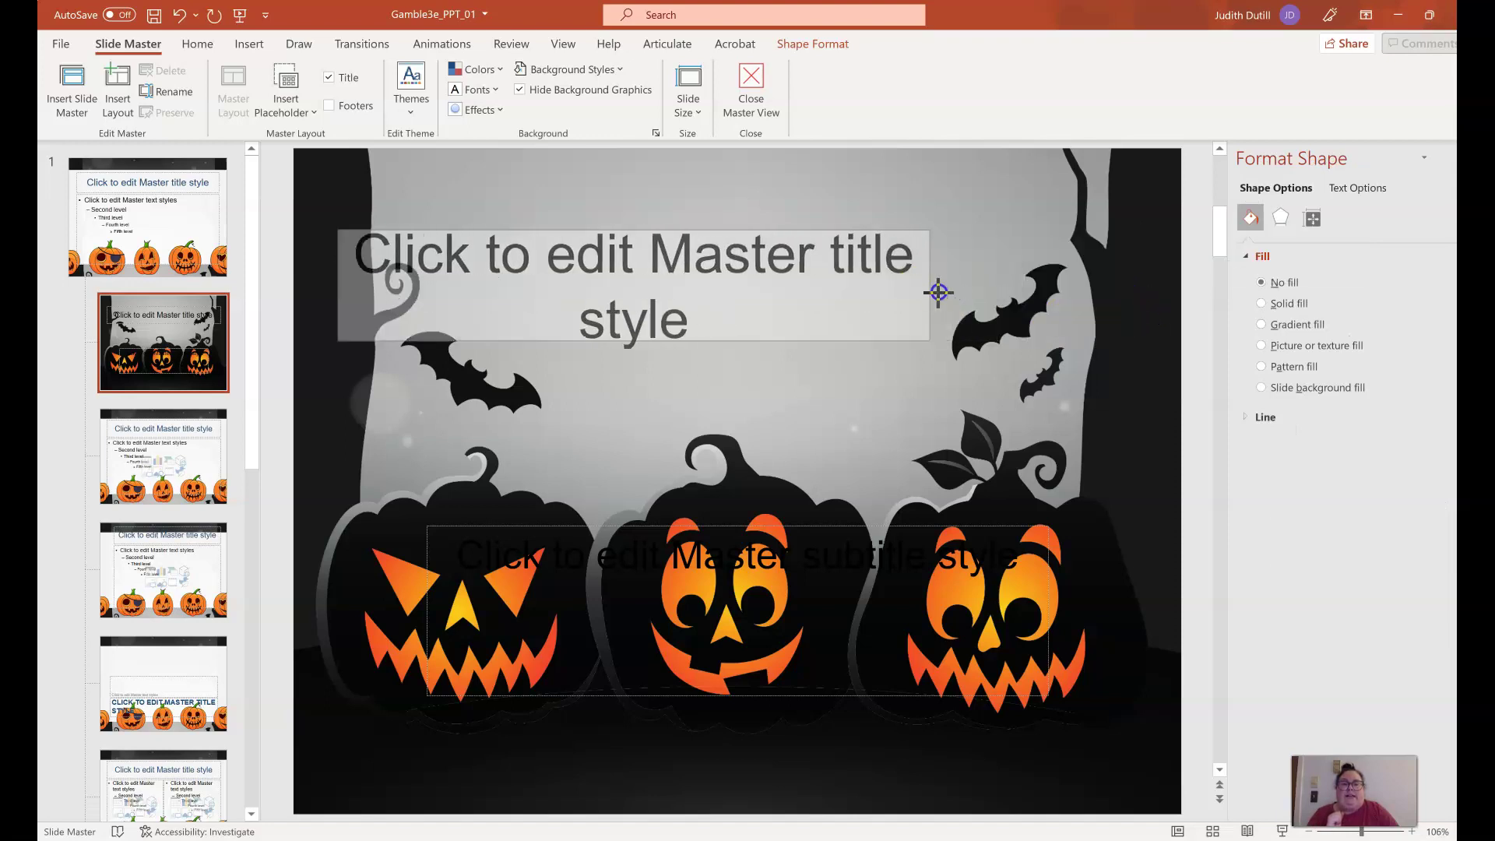
left_click_drag(338, 288, 502, 290)
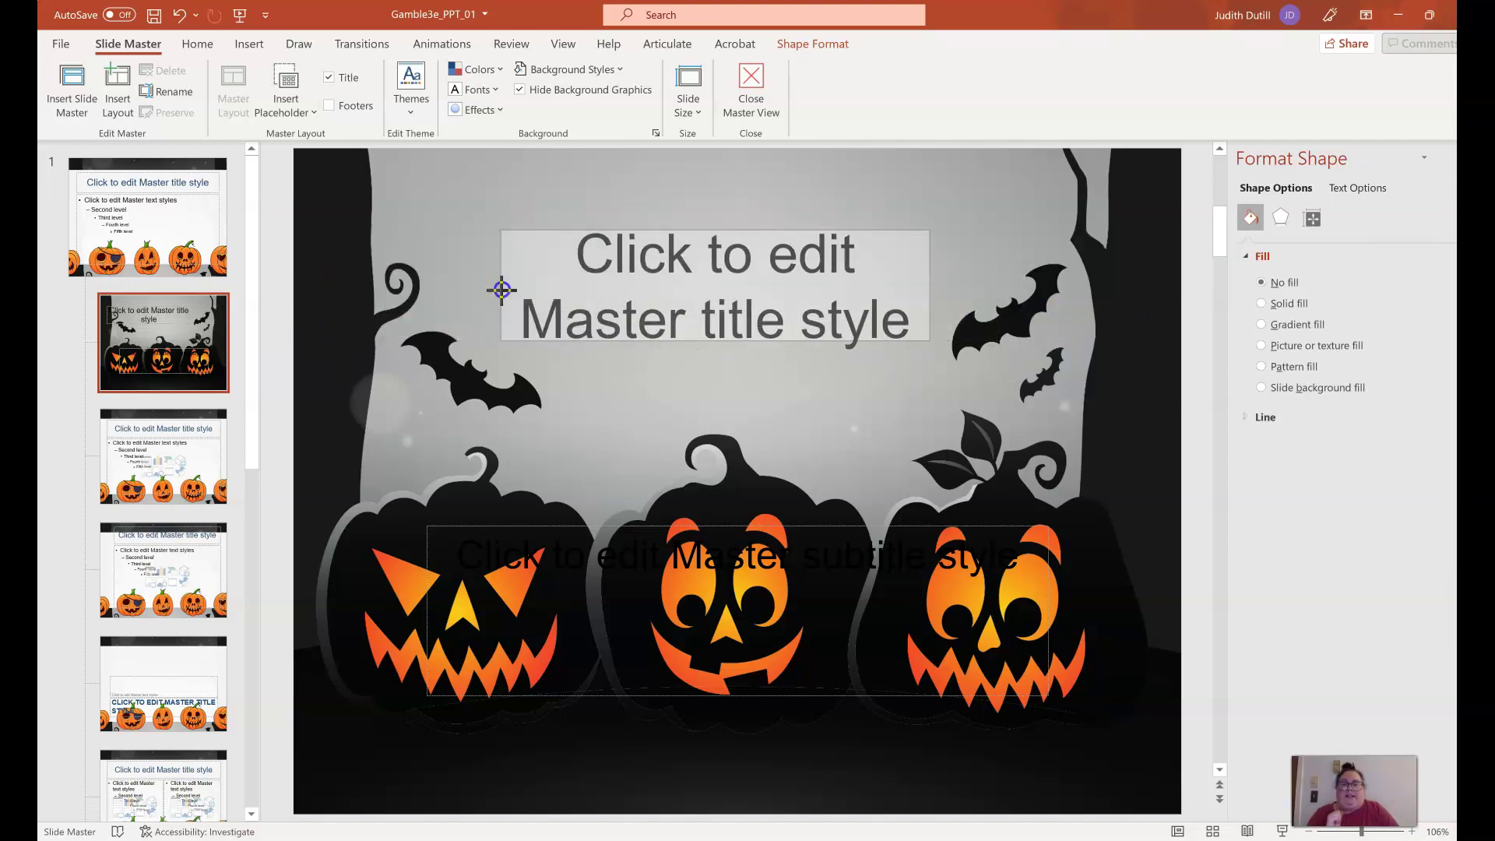
Centre the title placeholder horizontally on the slide using Arrange > Align Center.
left_click(208, 46)
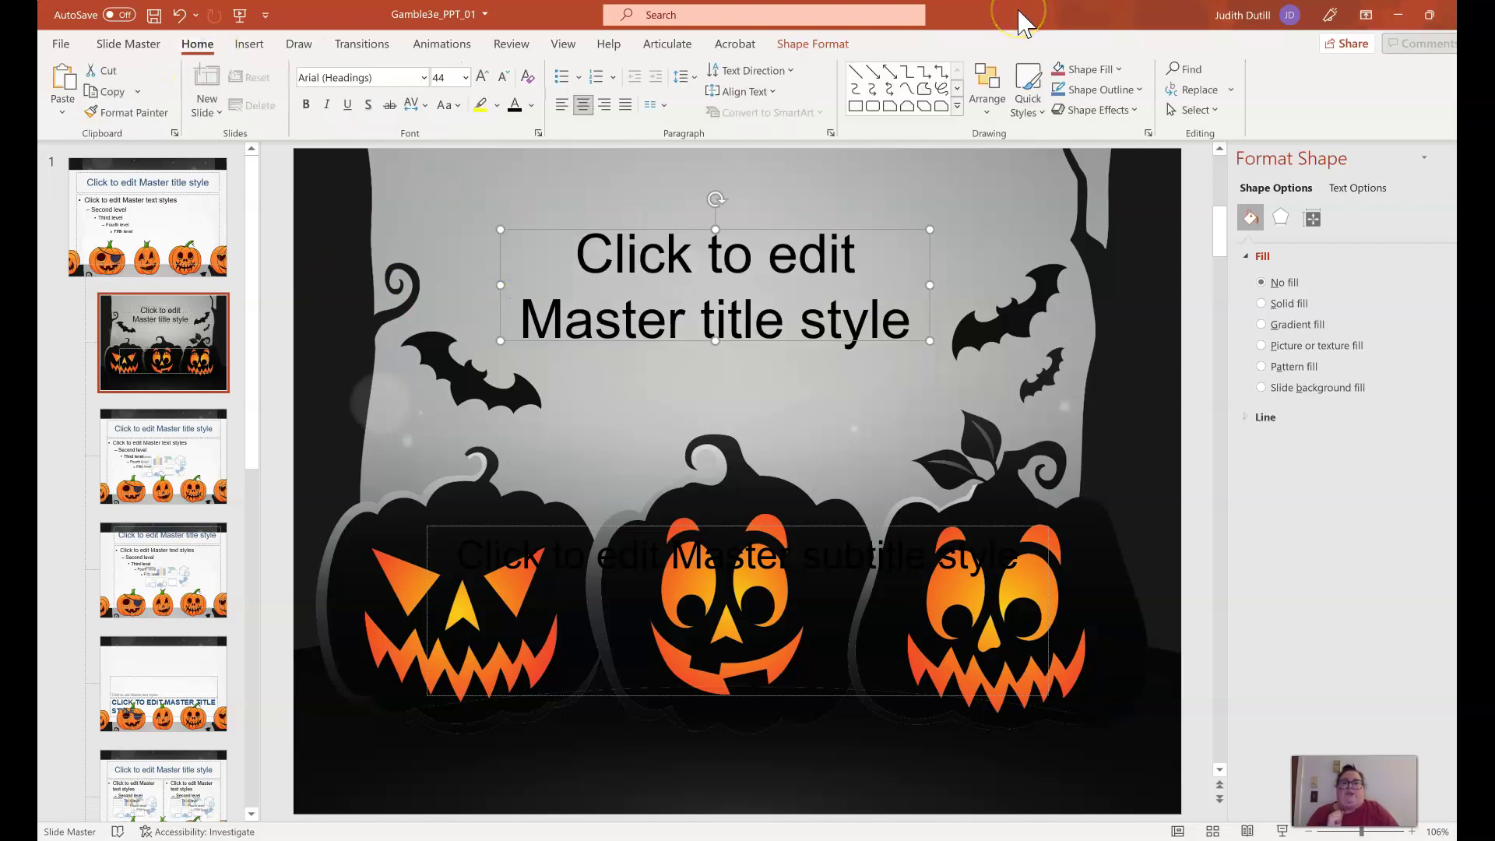
left_click(986, 97)
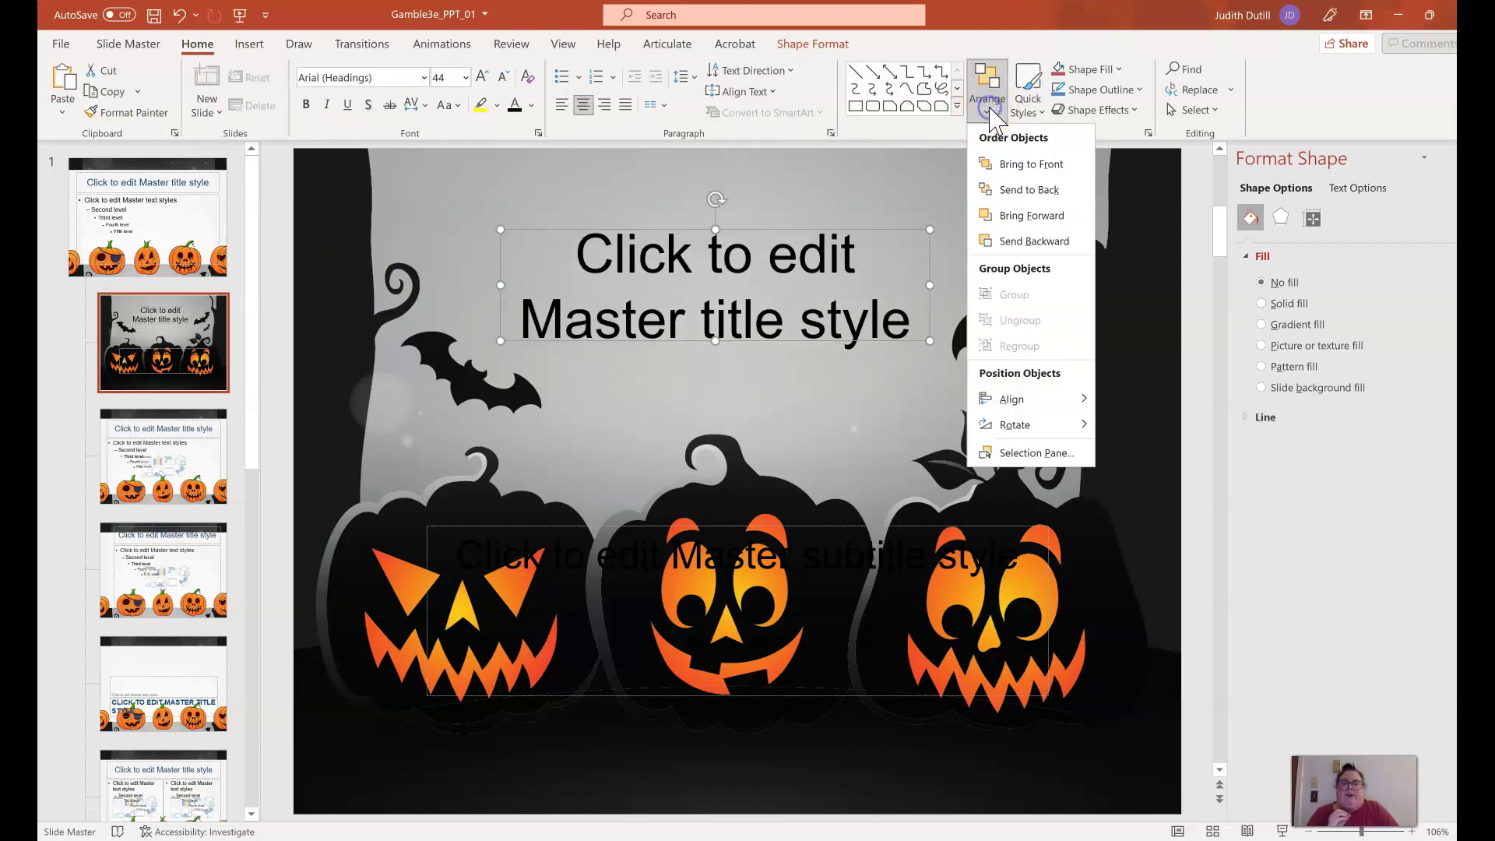
mouse_move(1090, 398)
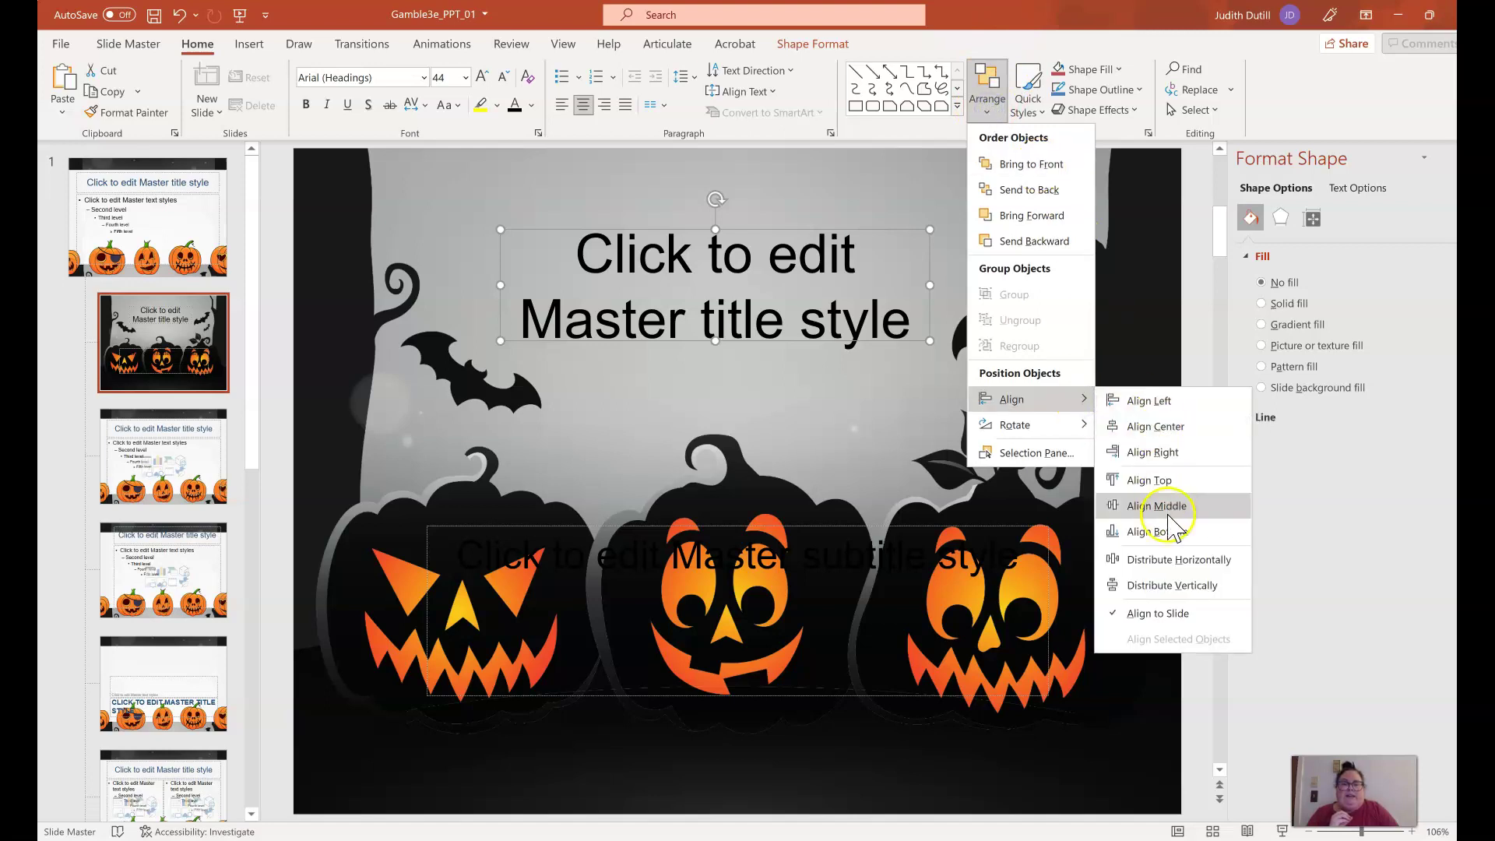
left_click(1179, 428)
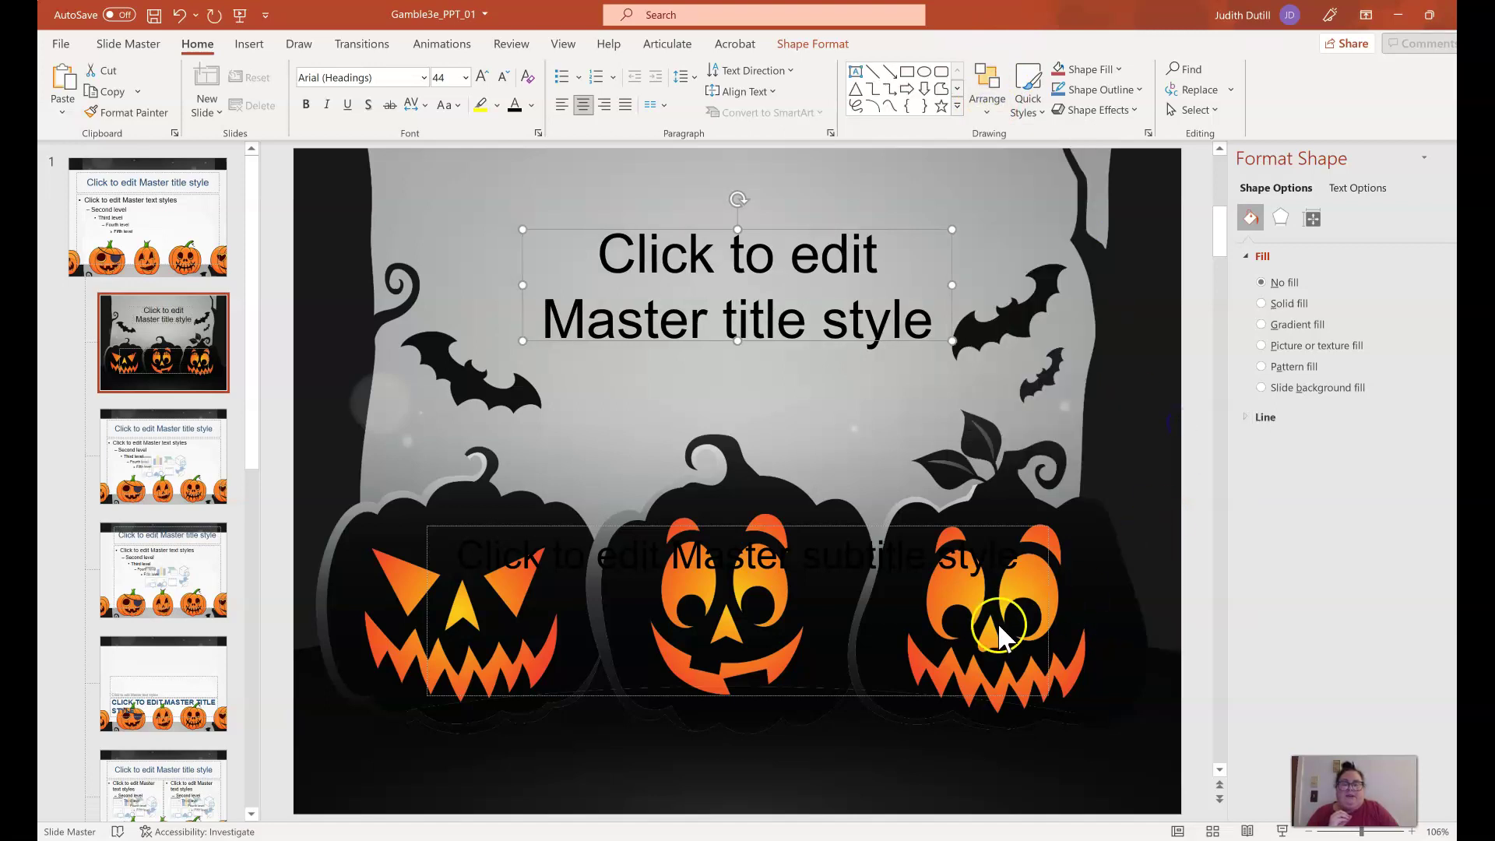
left_click(732, 526)
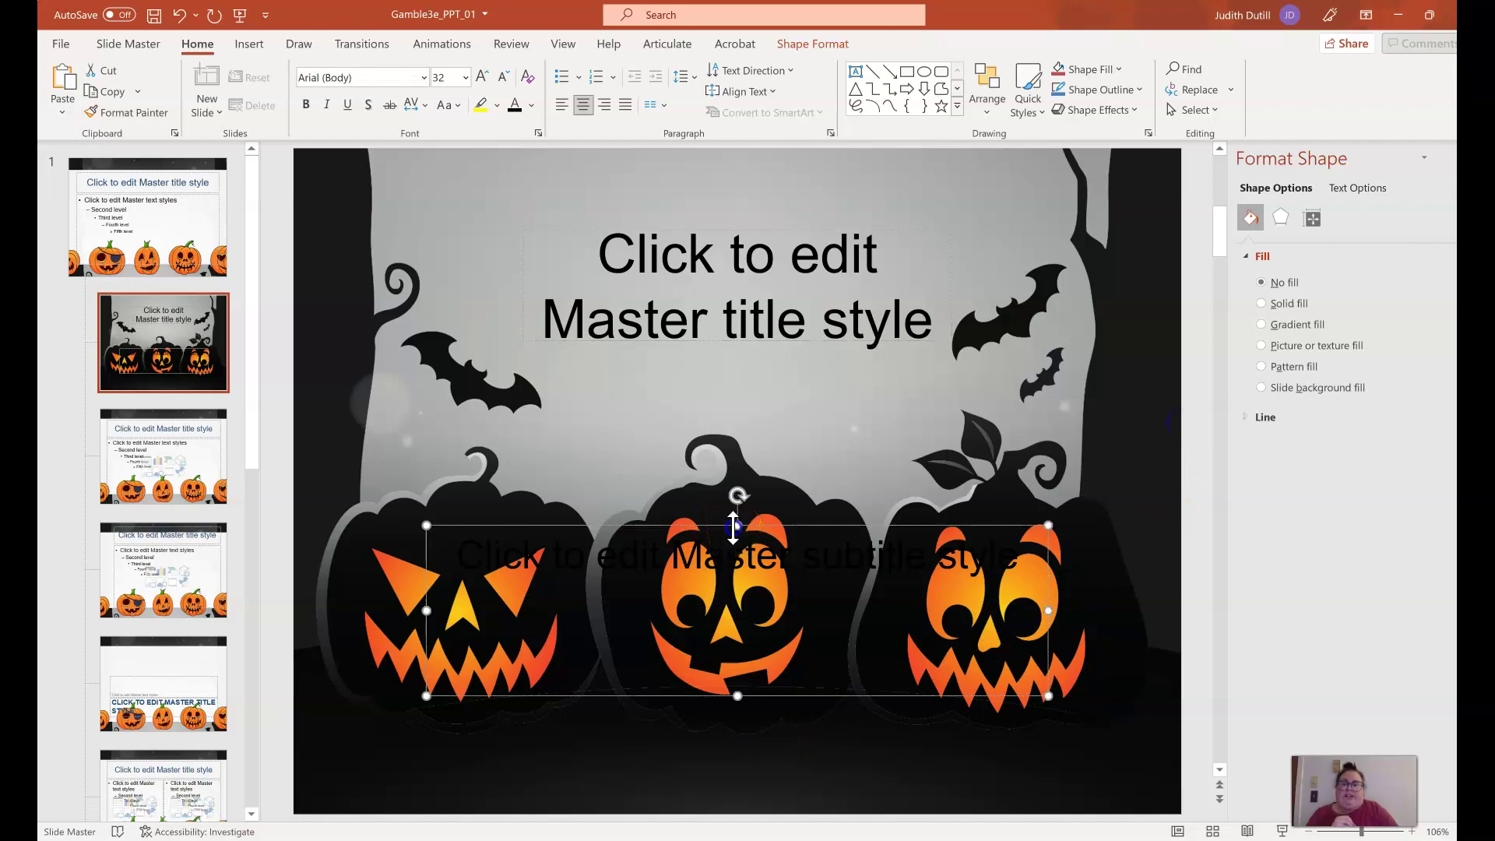
left_click(736, 520)
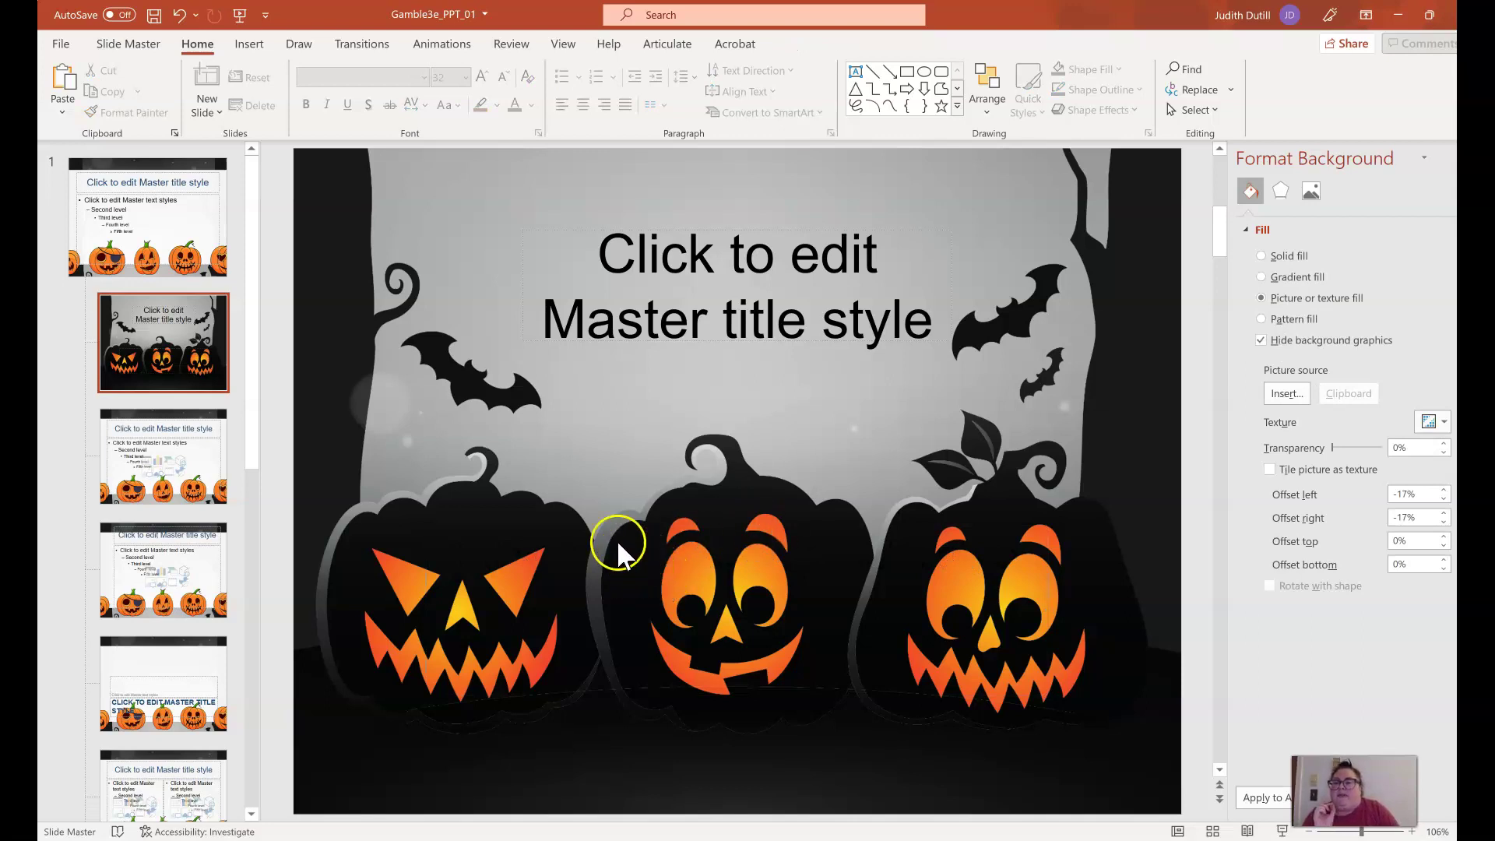
Select the top slide master thumbnail in the left pane.
left_click(189, 226)
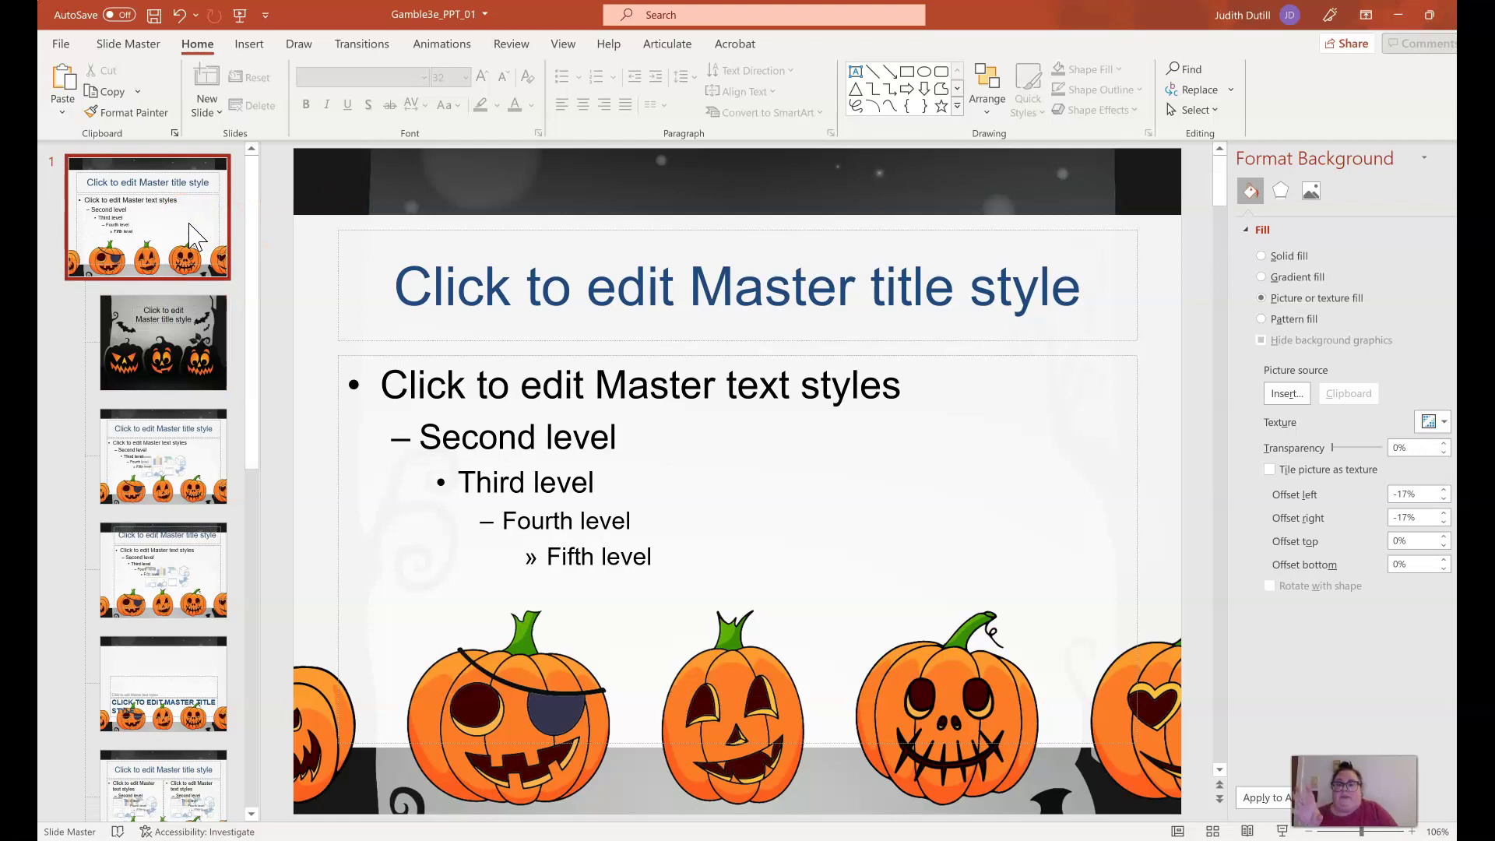
Darken the master title text colour.
left_click(663, 276)
triple_click(663, 280)
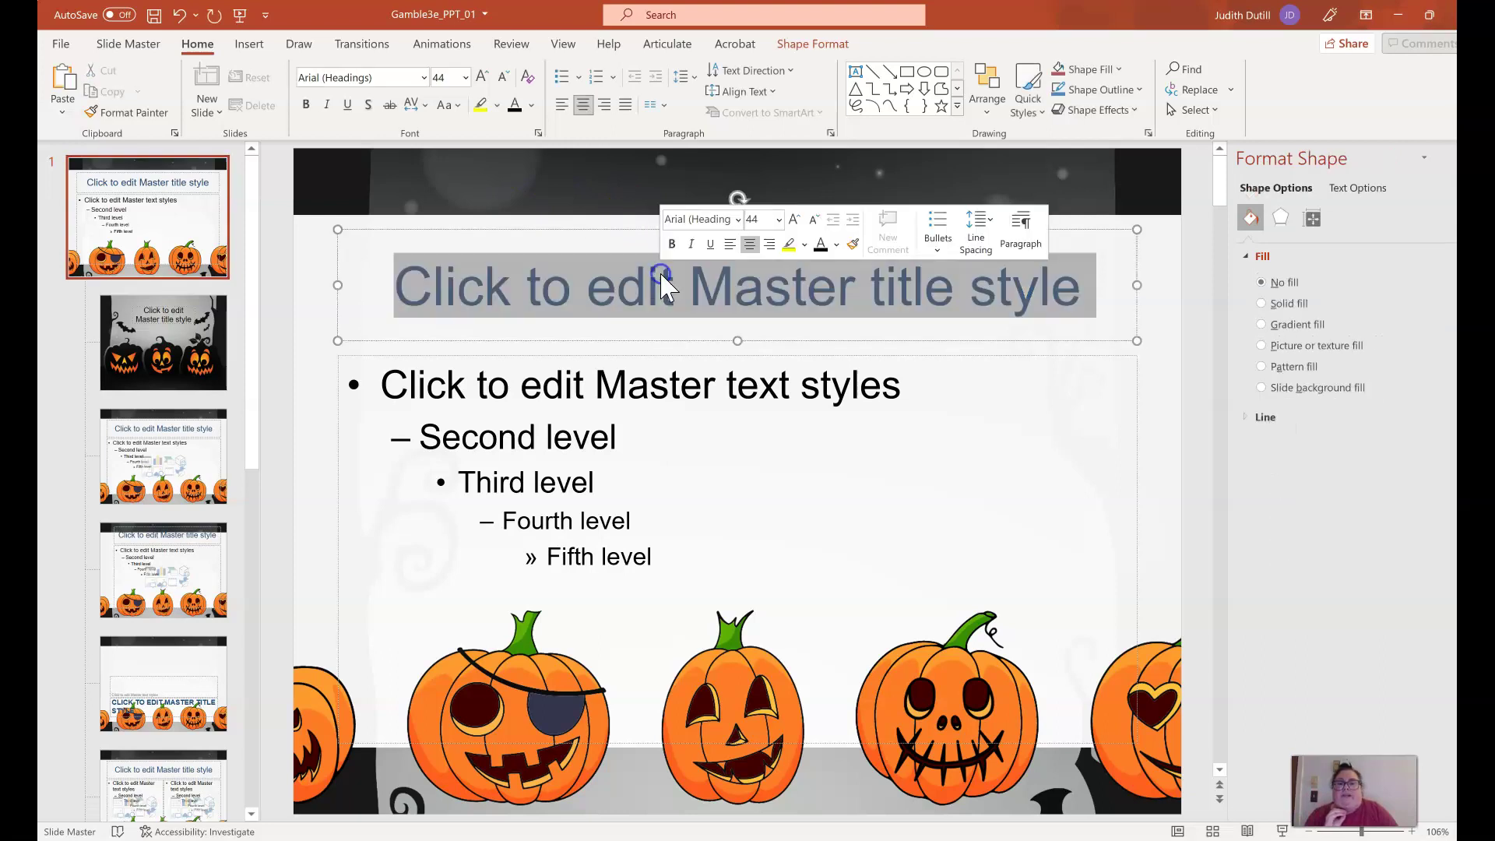
left_click(817, 249)
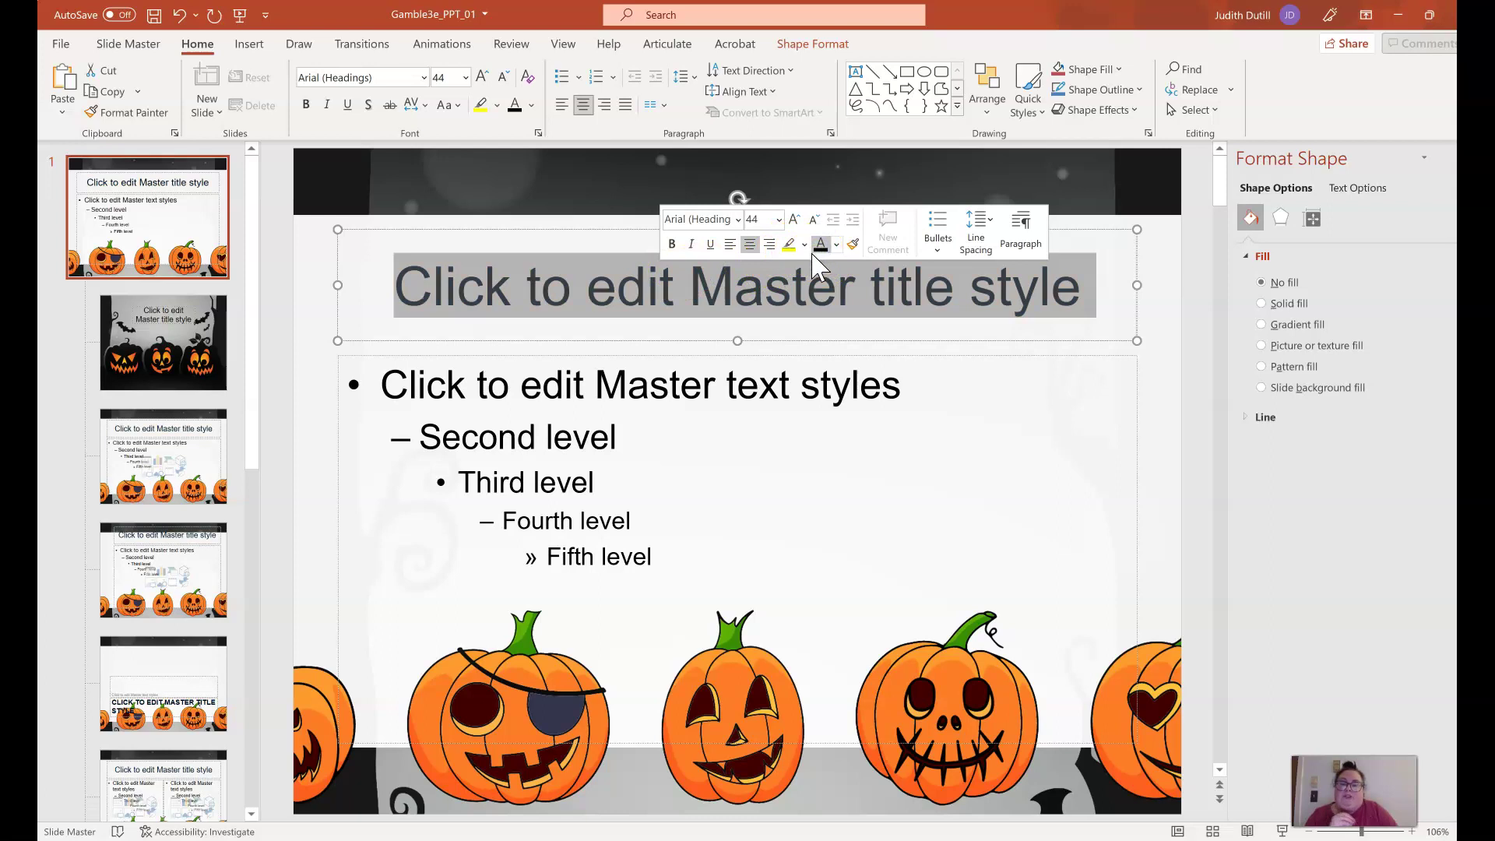
Set all five master body text levels to 24 pt.
left_click(667, 553)
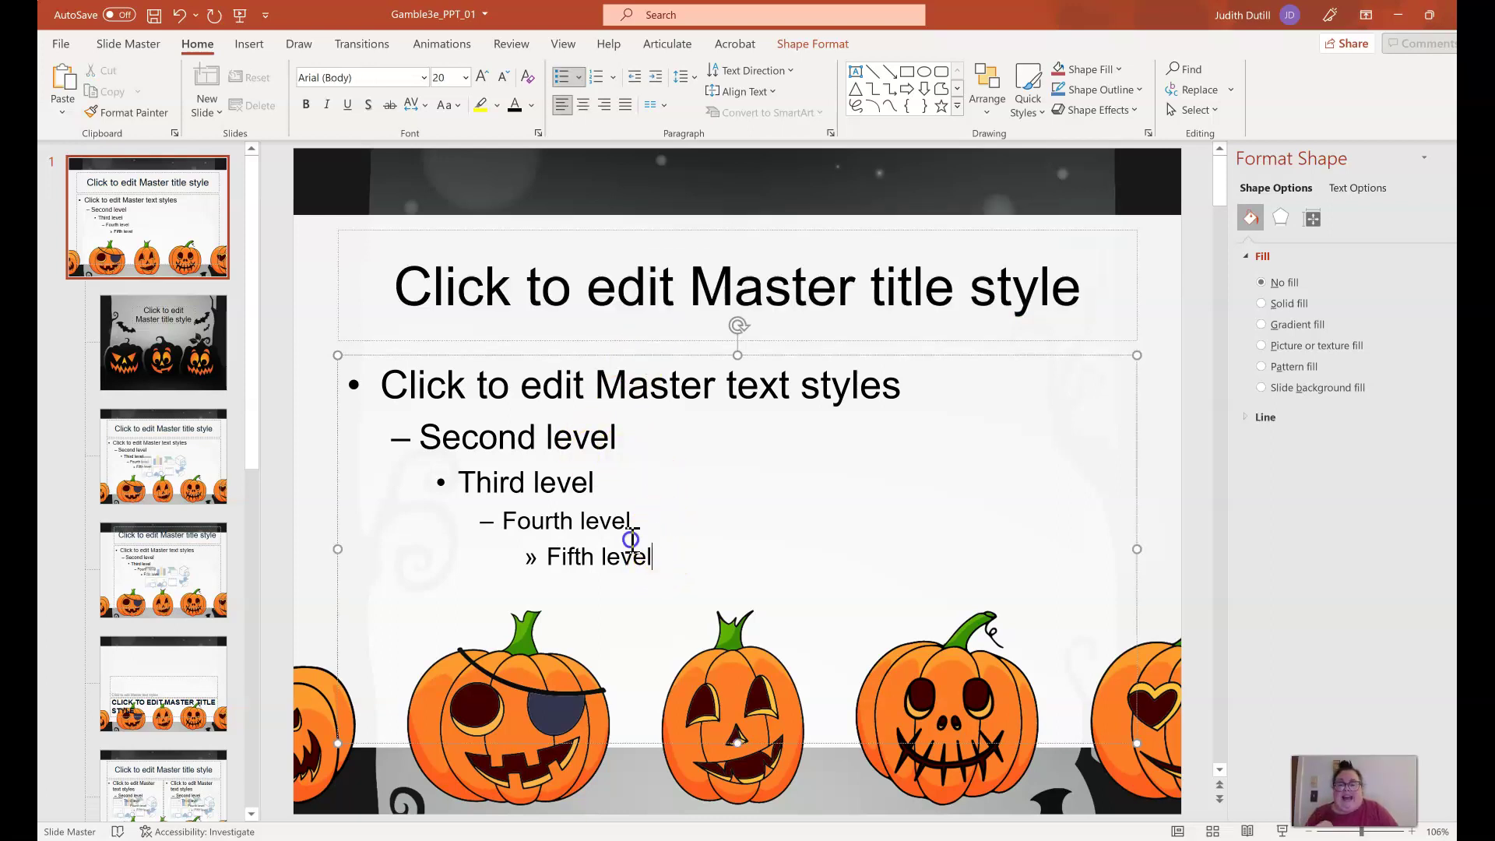
left_click_drag(631, 539, 527, 433)
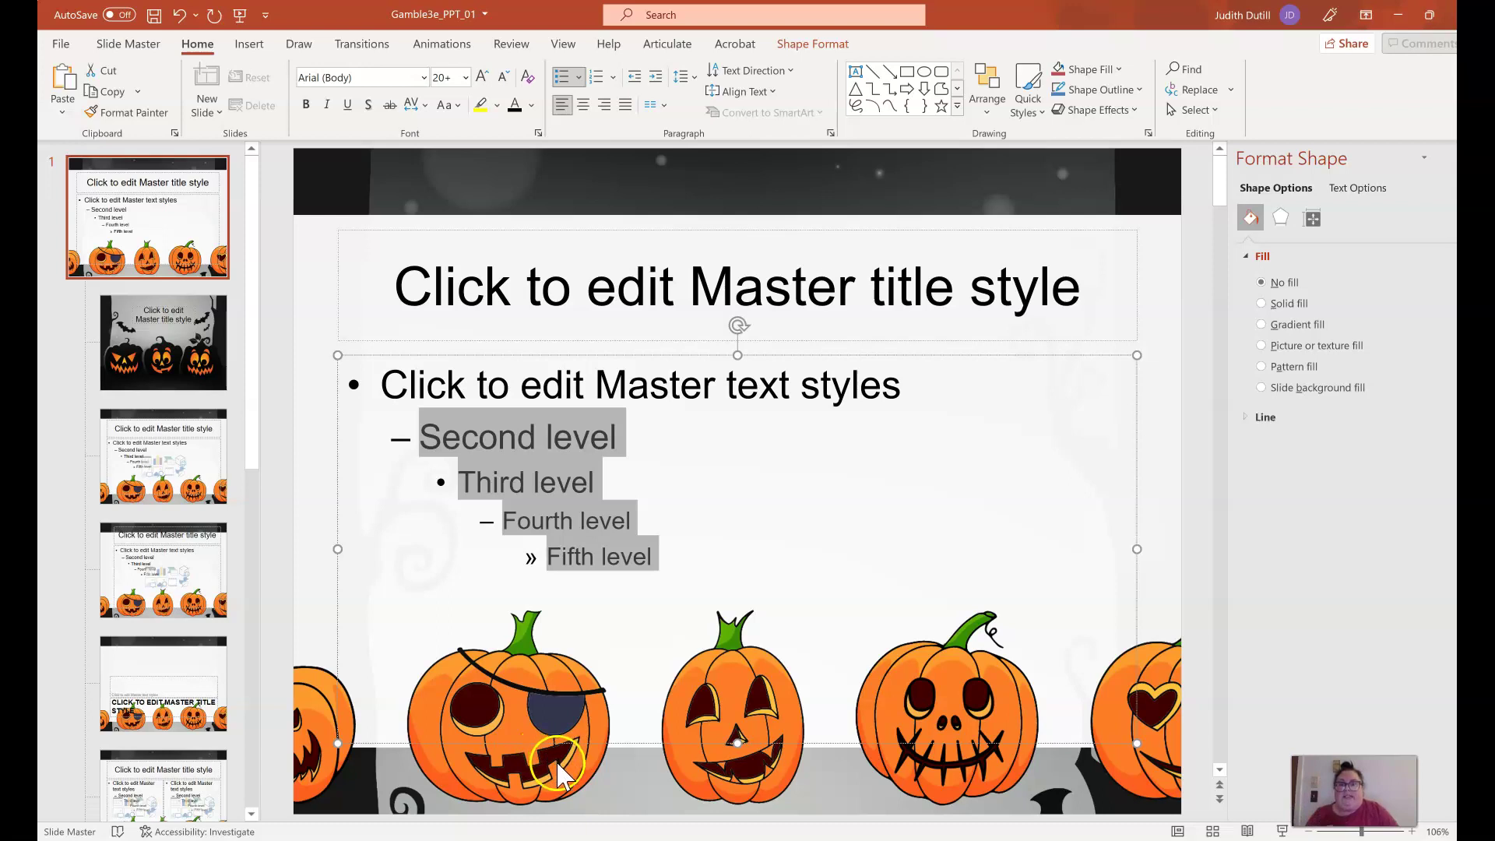
left_click(657, 567)
left_click_drag(671, 559, 476, 215)
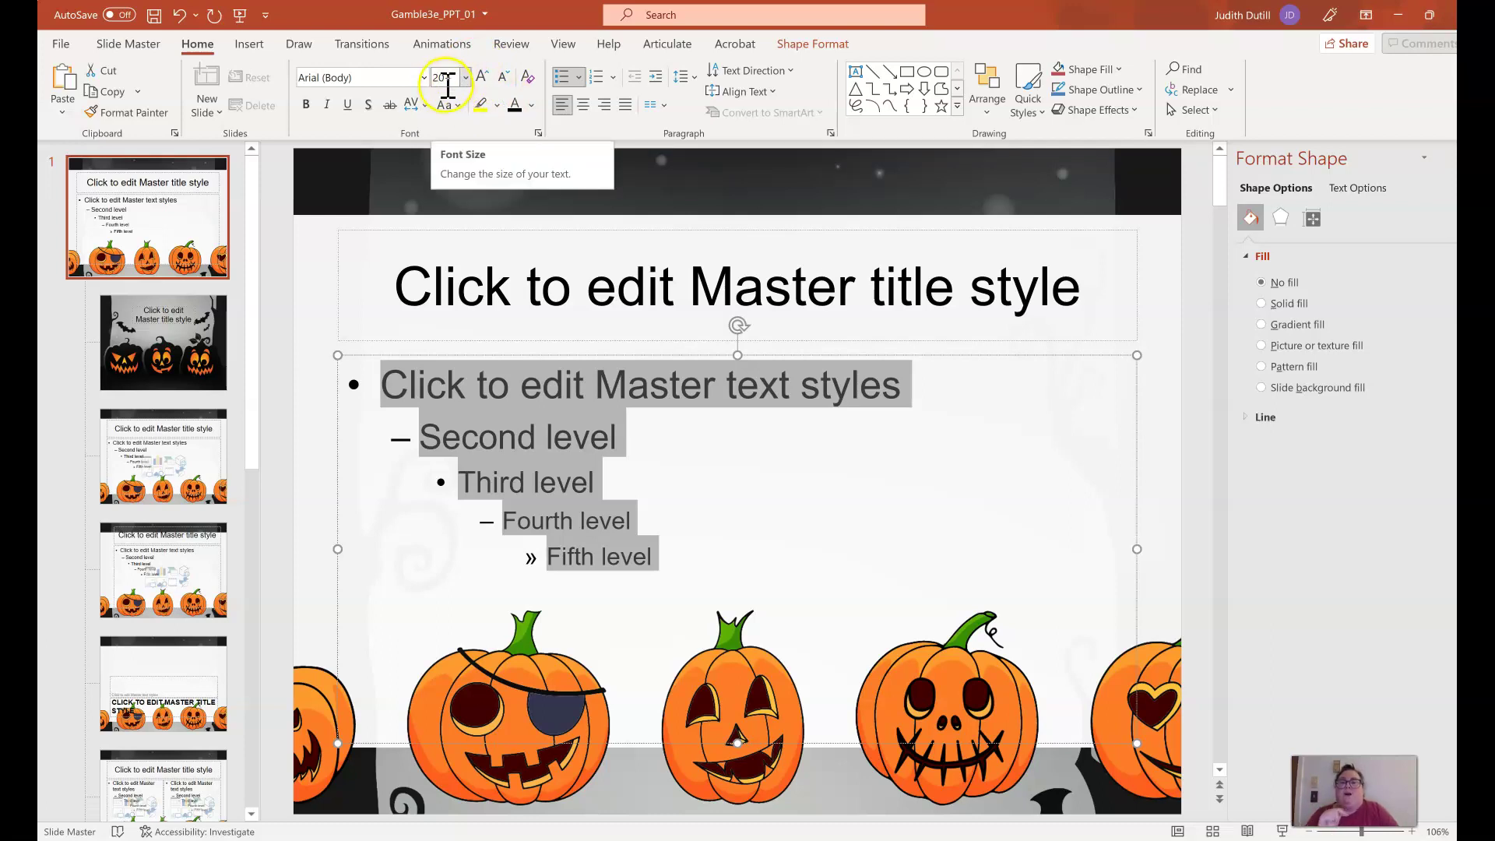
left_click(489, 90)
left_click(465, 77)
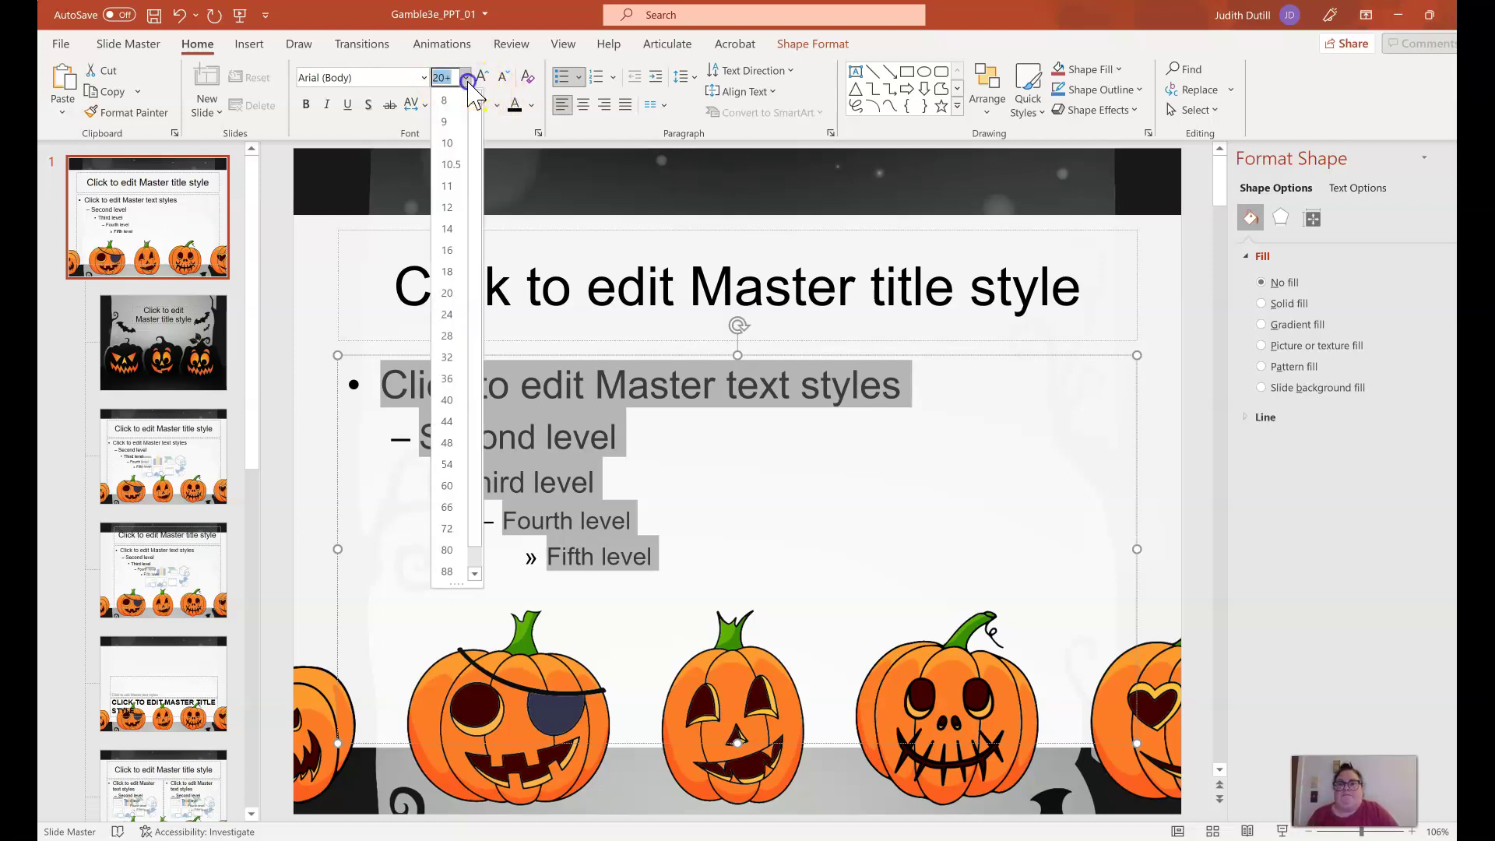
left_click(448, 314)
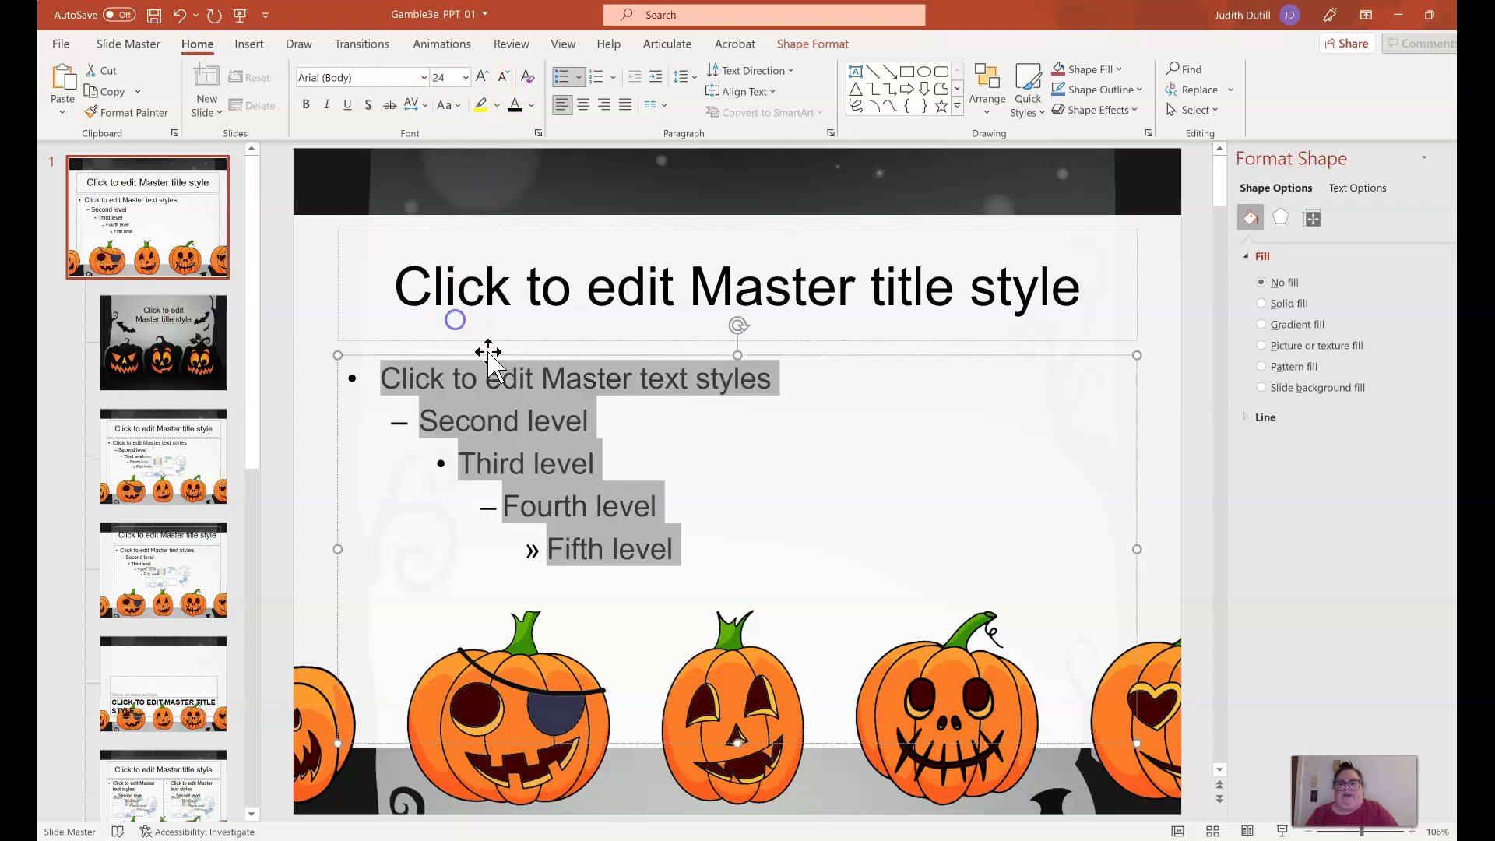
left_click(681, 583)
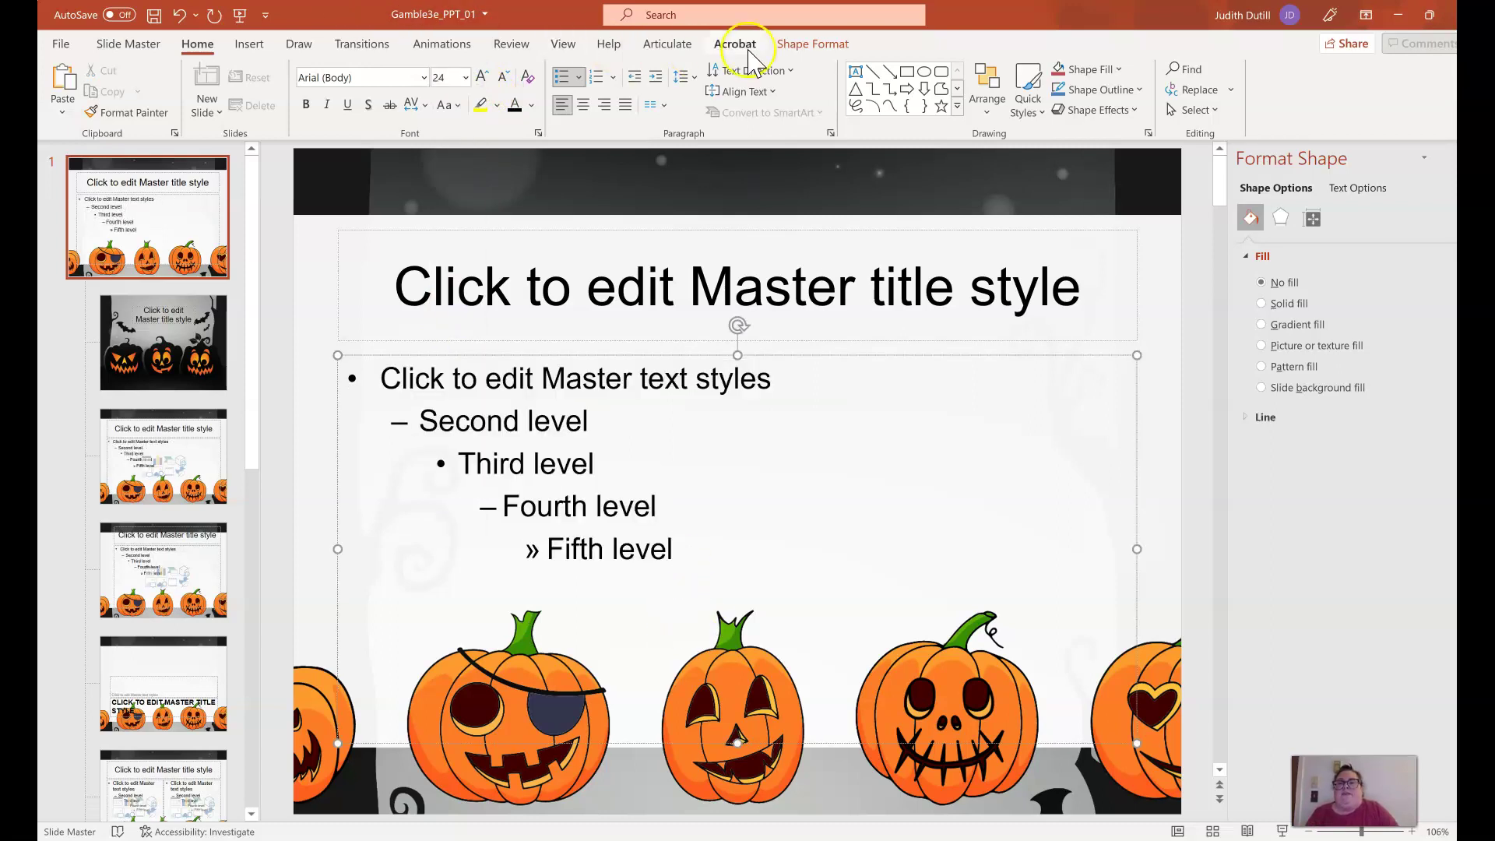
Close Master View, check slide 3's new background, then go to slide 2.
left_click(131, 44)
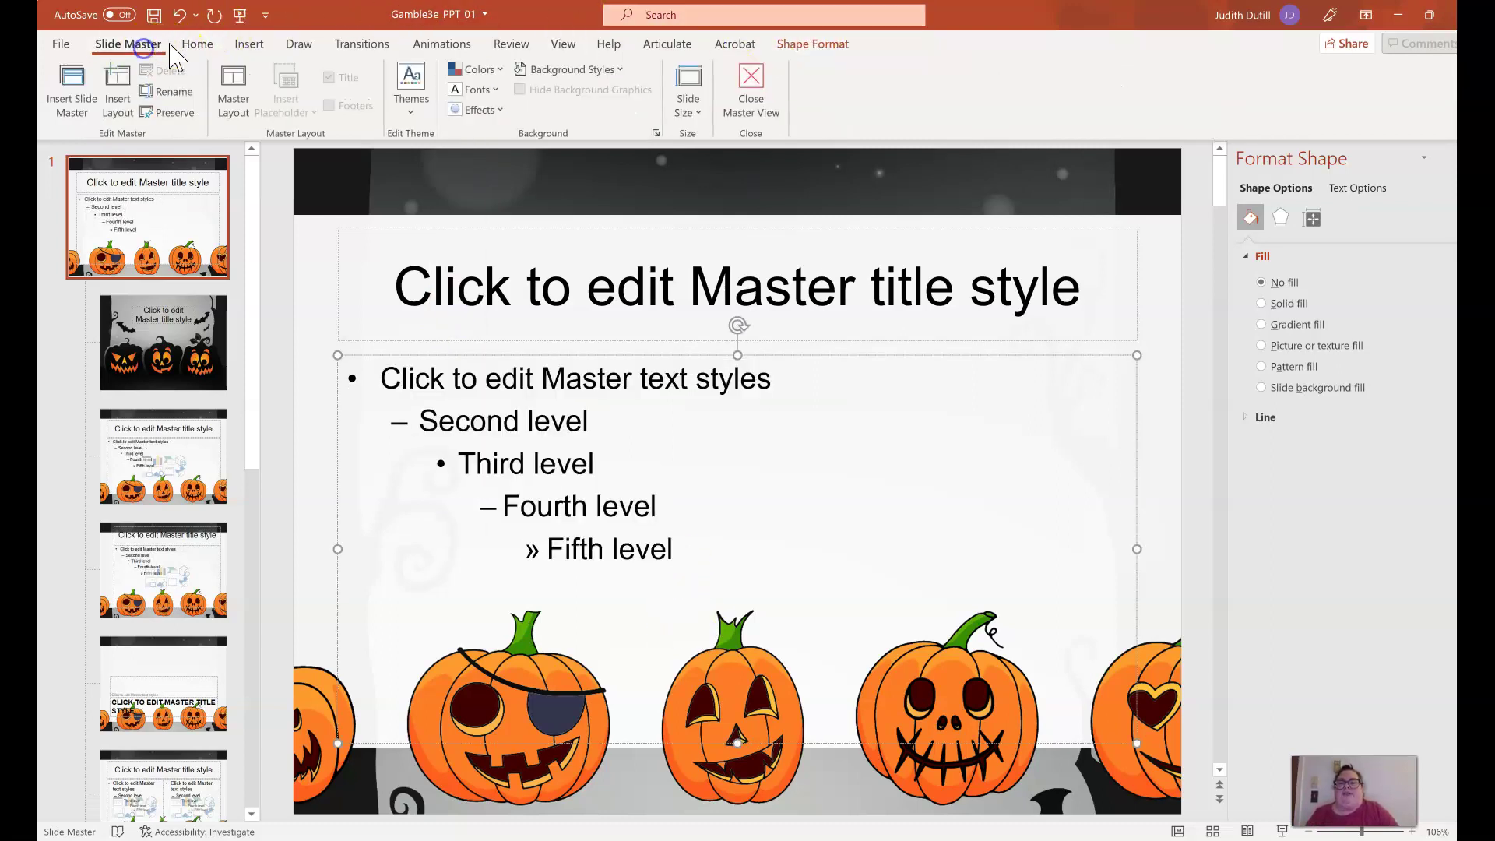
left_click(752, 86)
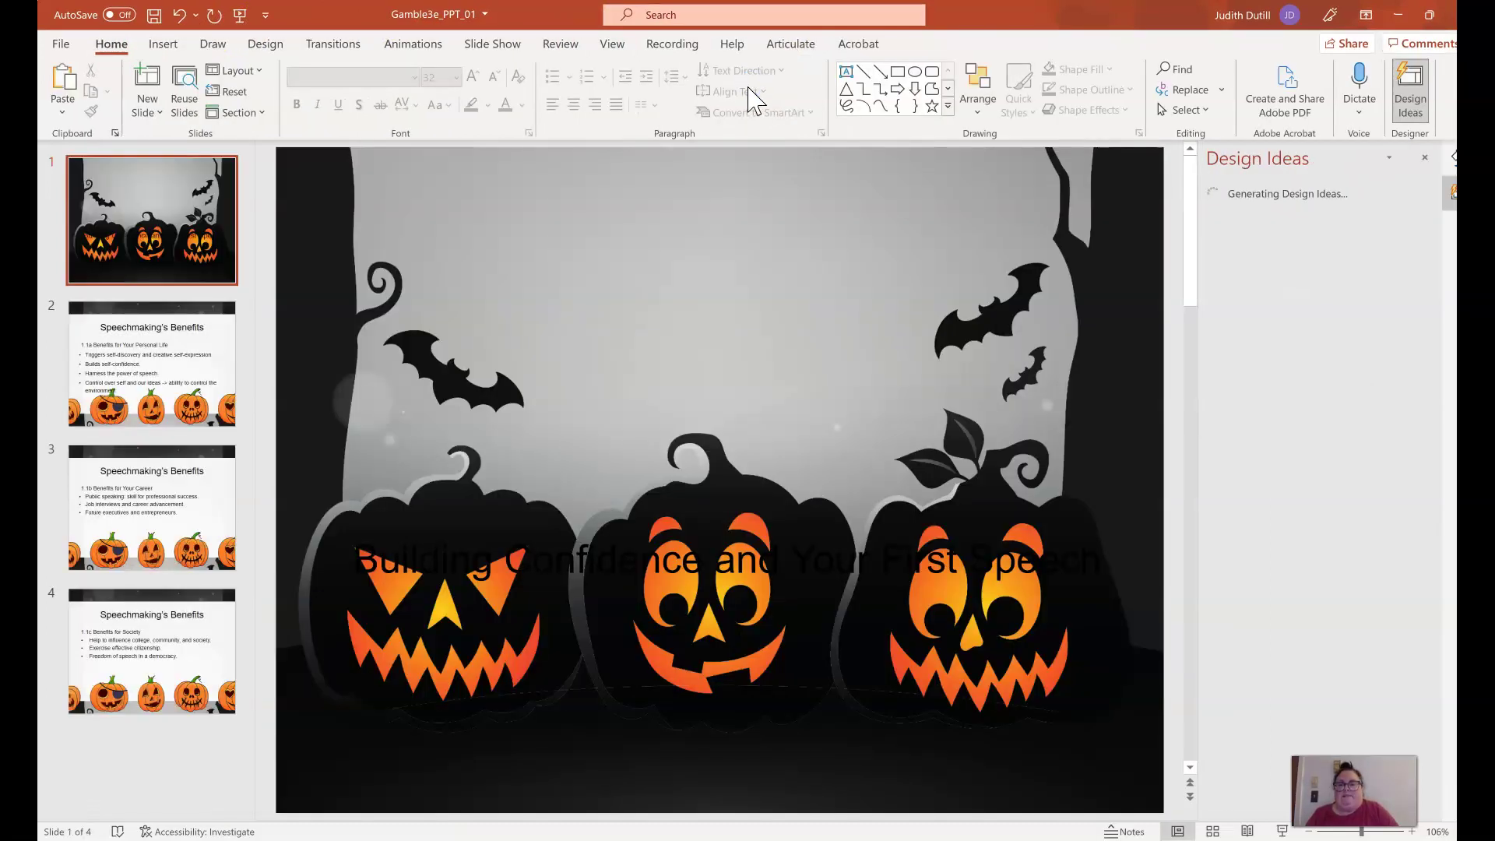
left_click(195, 507)
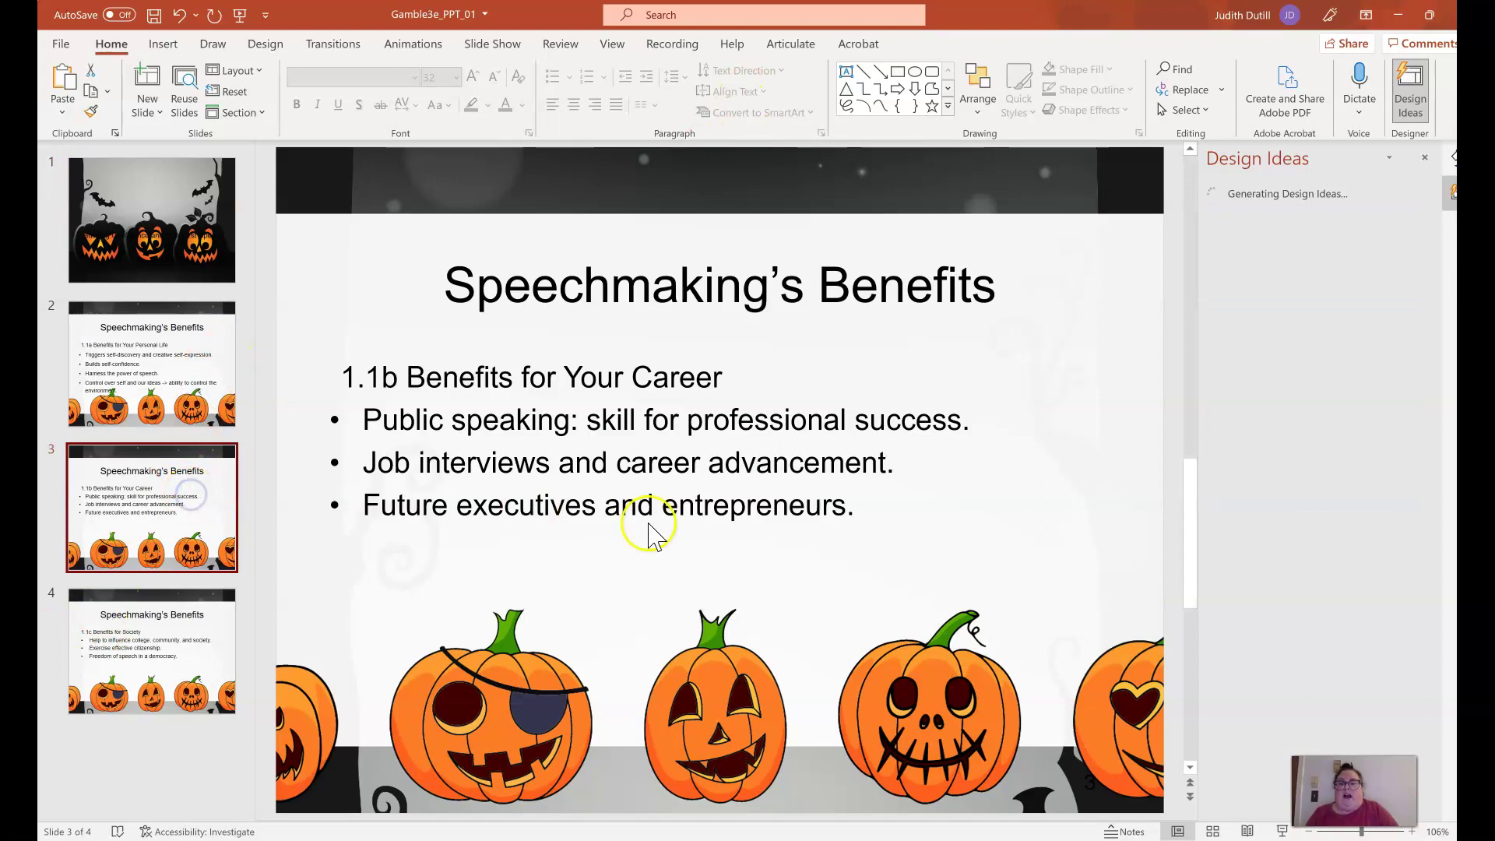
left_click(187, 382)
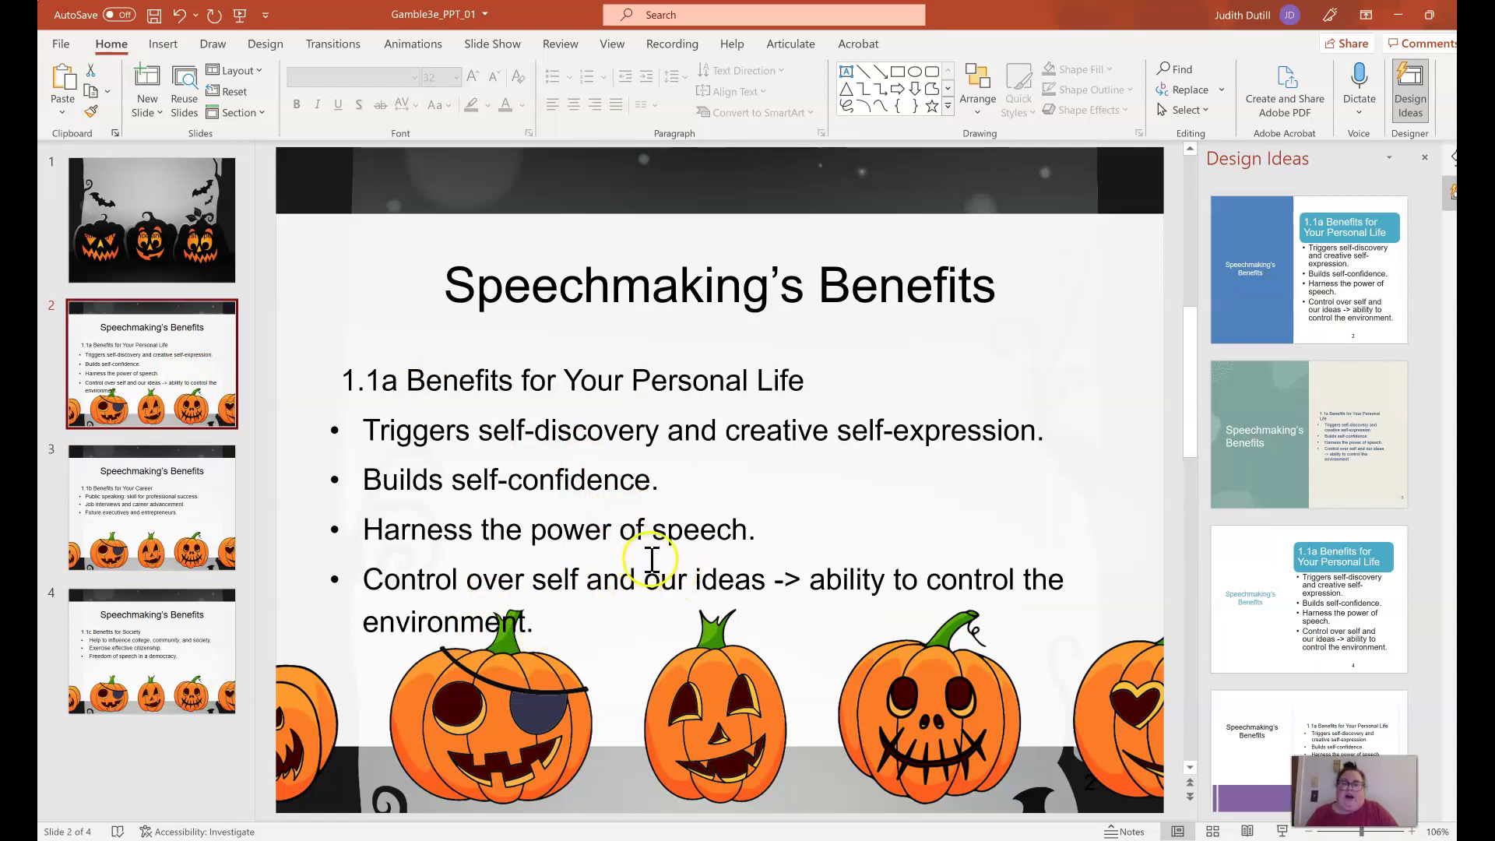
Set slide 2's four bullet lines to 20 pt.
left_click(522, 627)
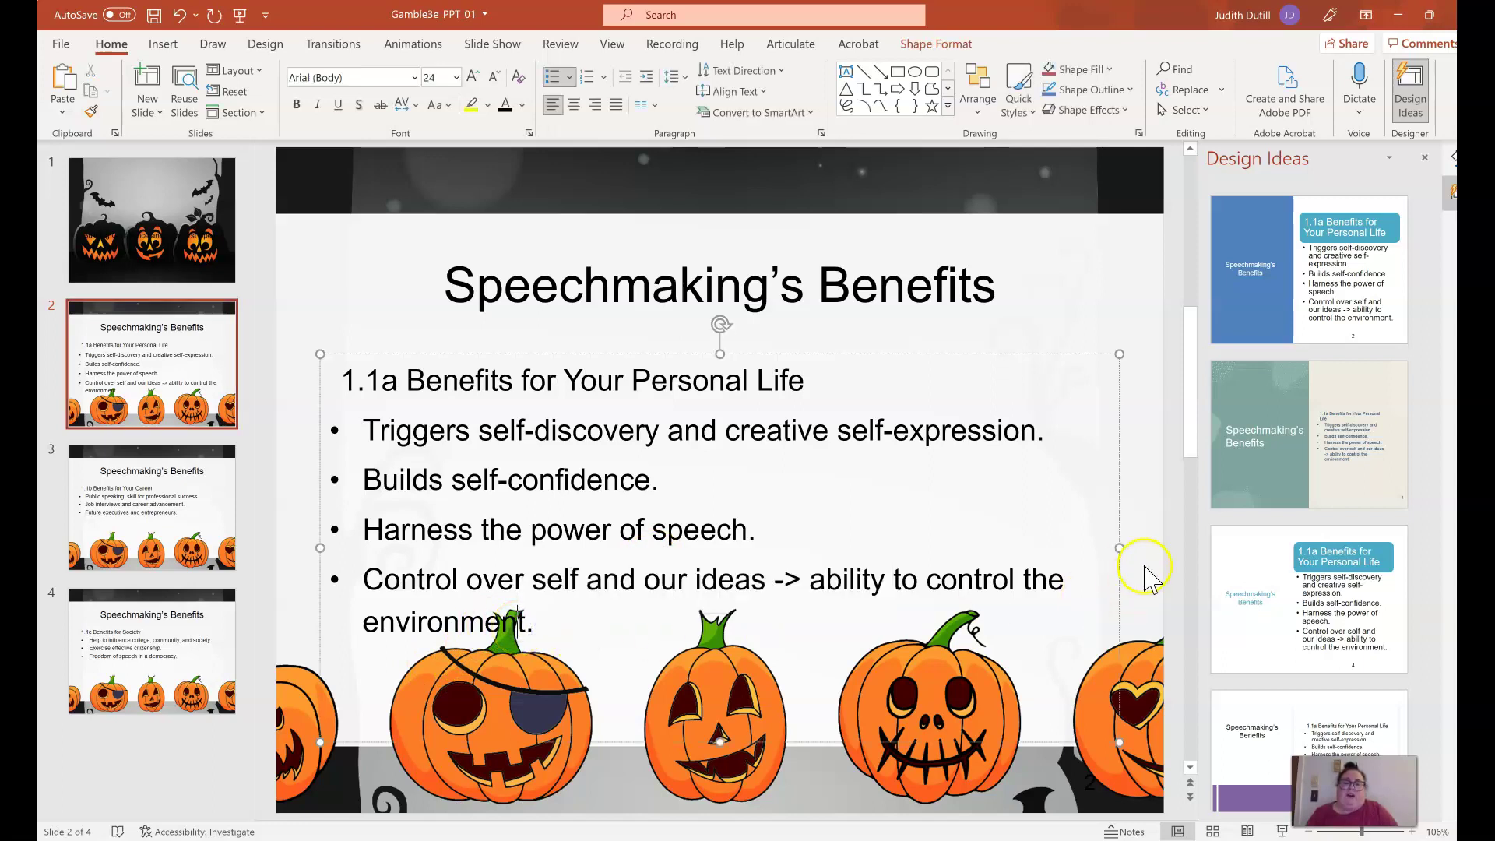
left_click_drag(1119, 554, 1198, 554)
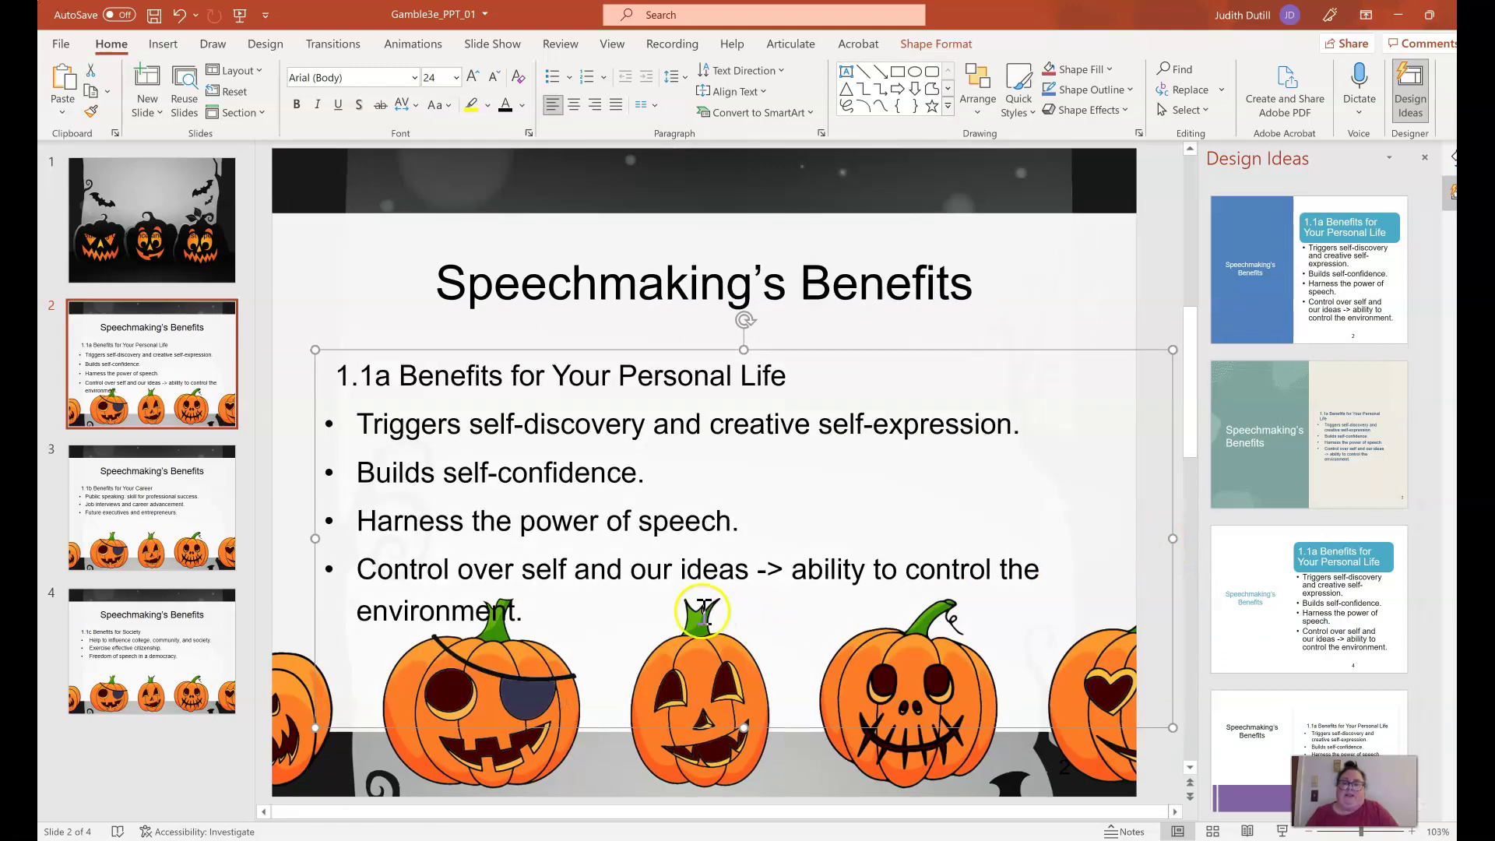
left_click_drag(1177, 541, 1090, 540)
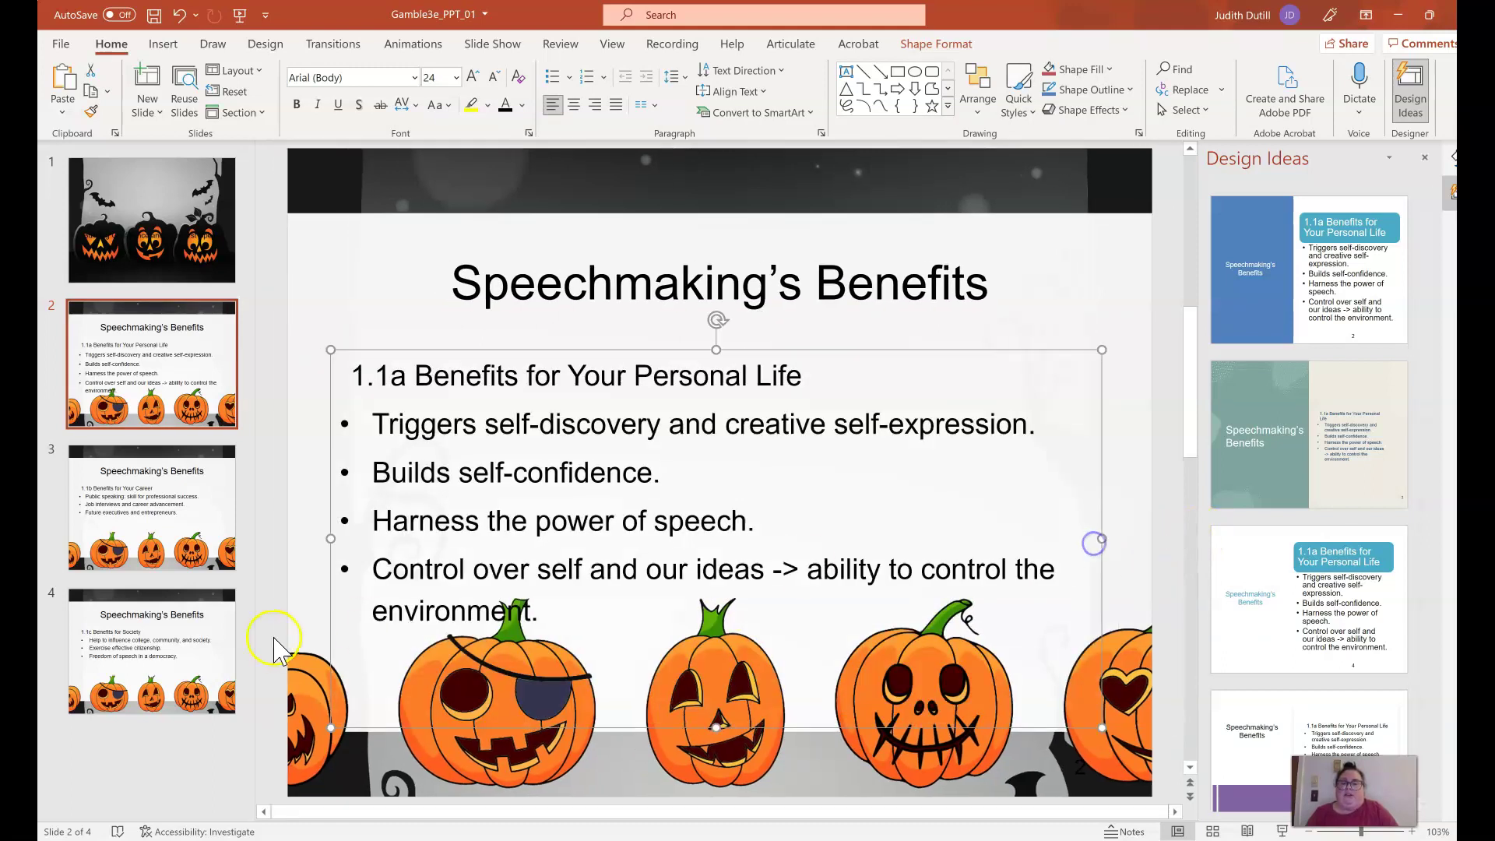
left_click(548, 613)
left_click_drag(548, 613, 369, 408)
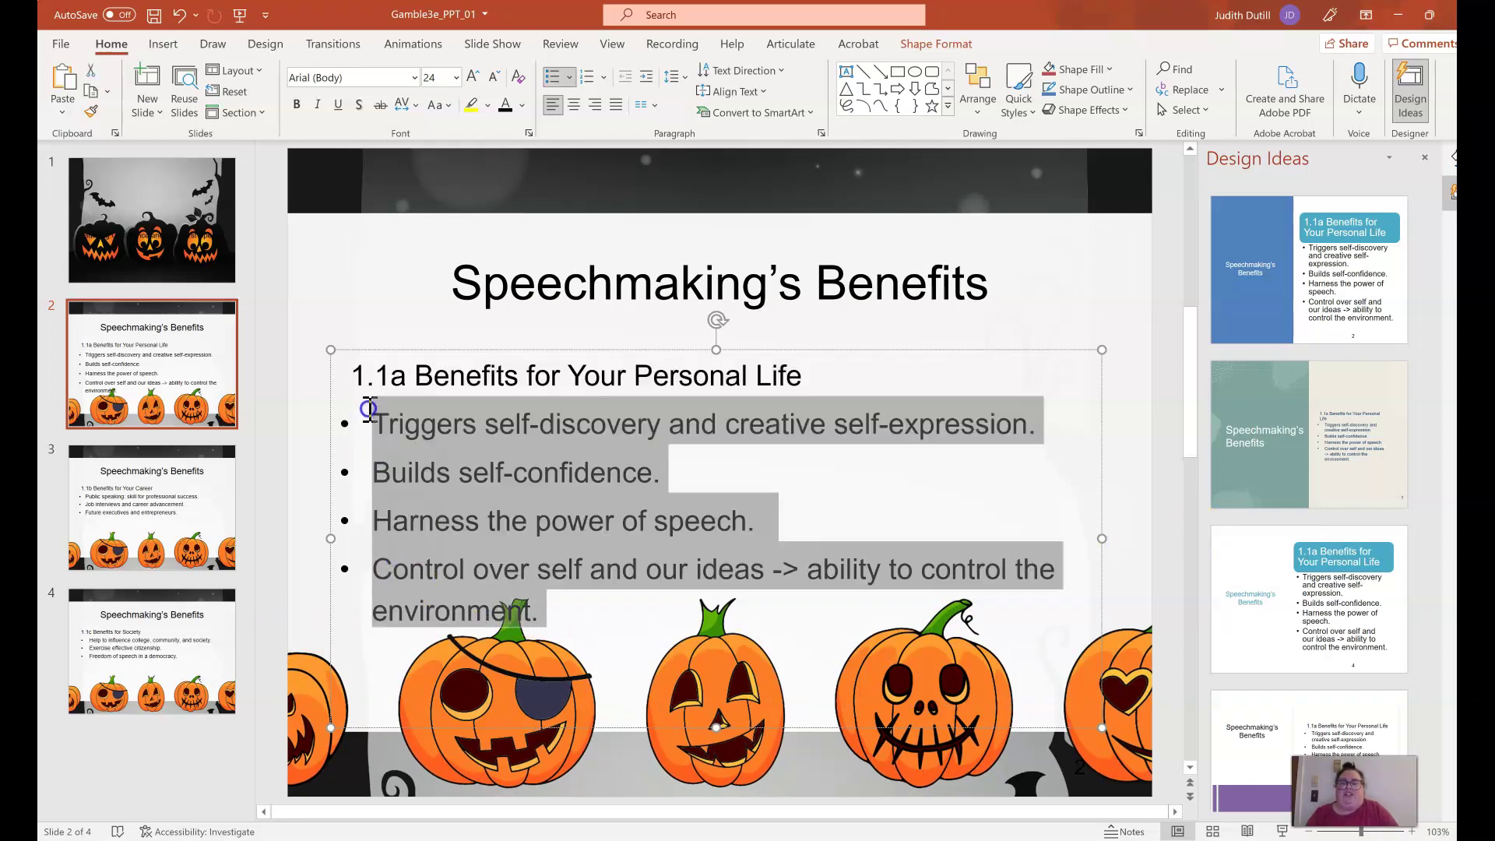
left_click(456, 77)
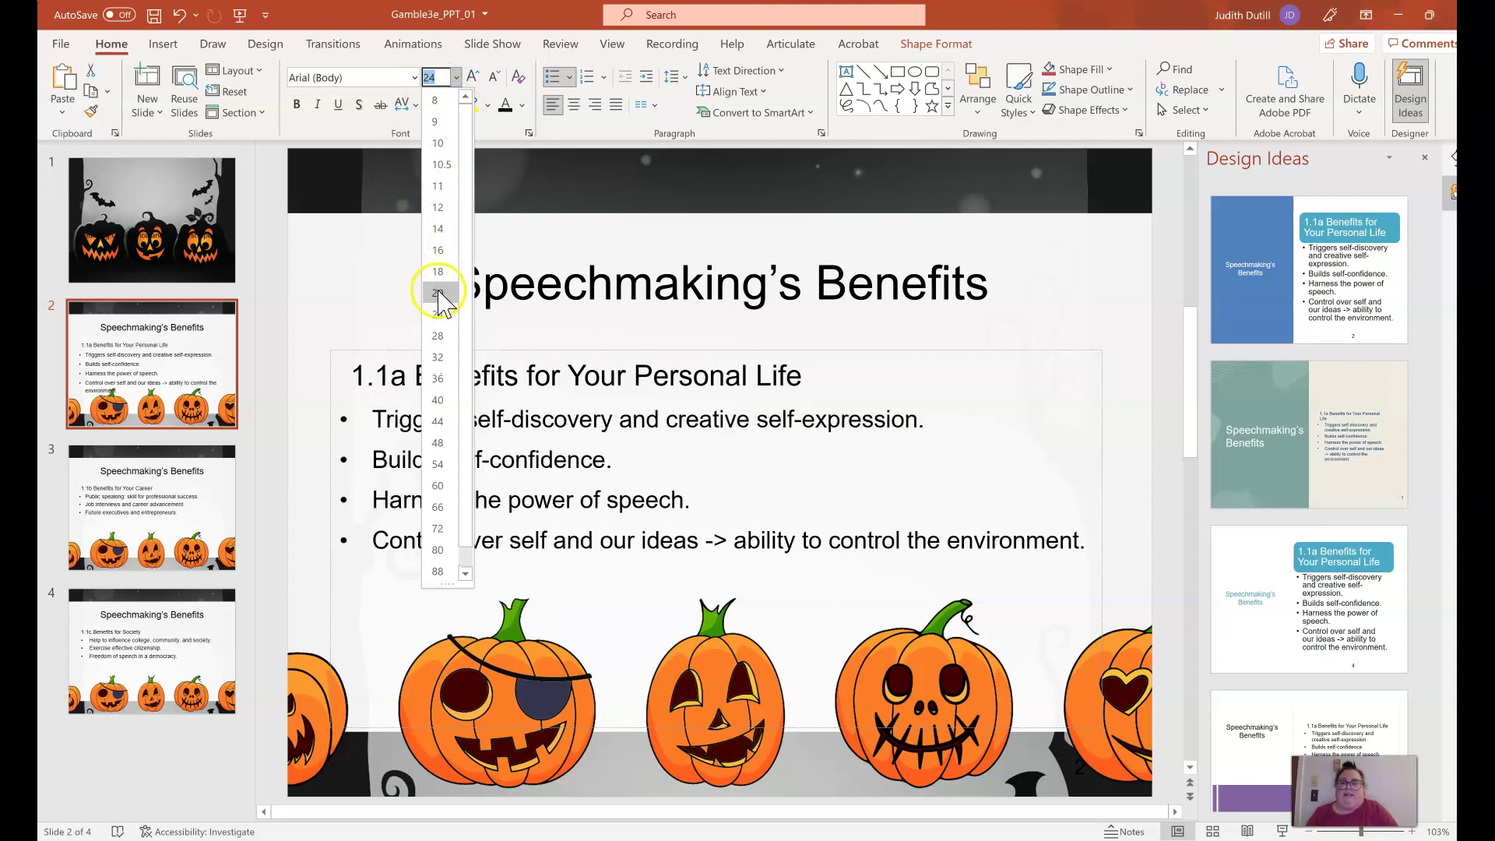
left_click(437, 293)
left_click(763, 670)
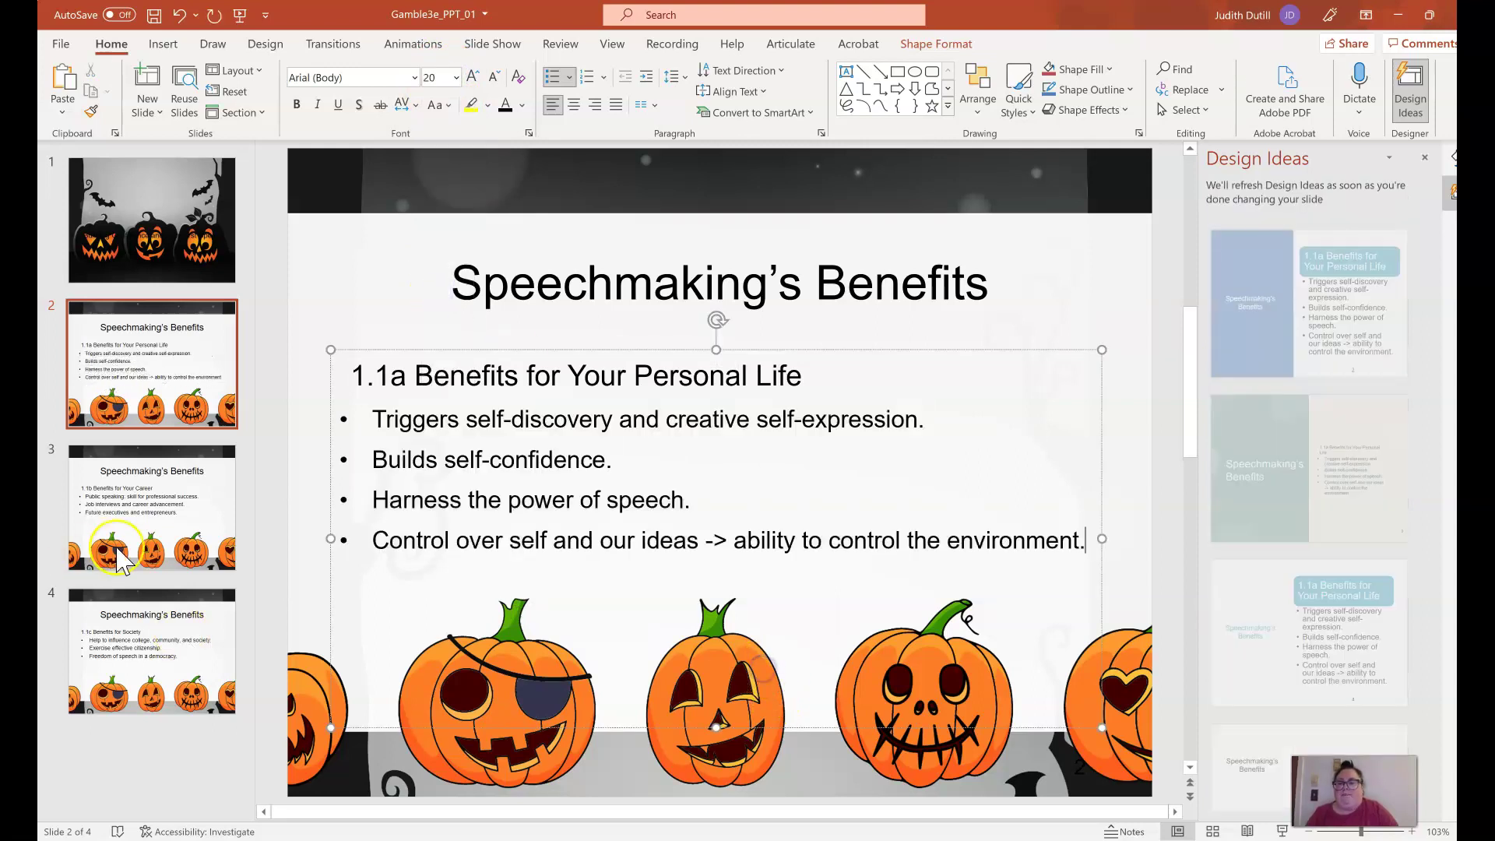
Apply the Title Slide layout to slide 1 so its title sits near the top.
left_click(151, 243)
left_click(727, 610)
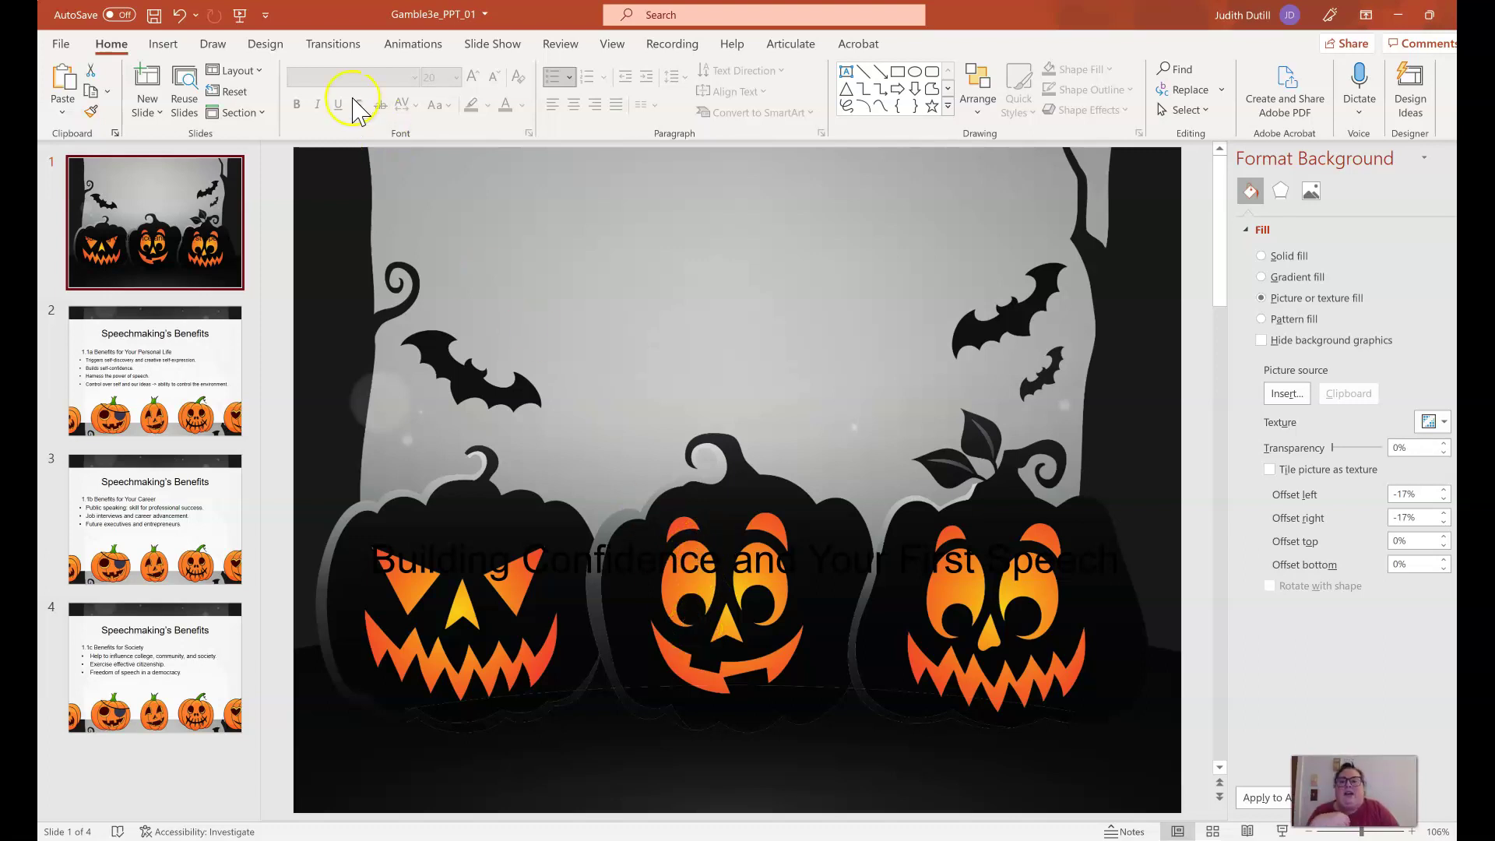
left_click(238, 70)
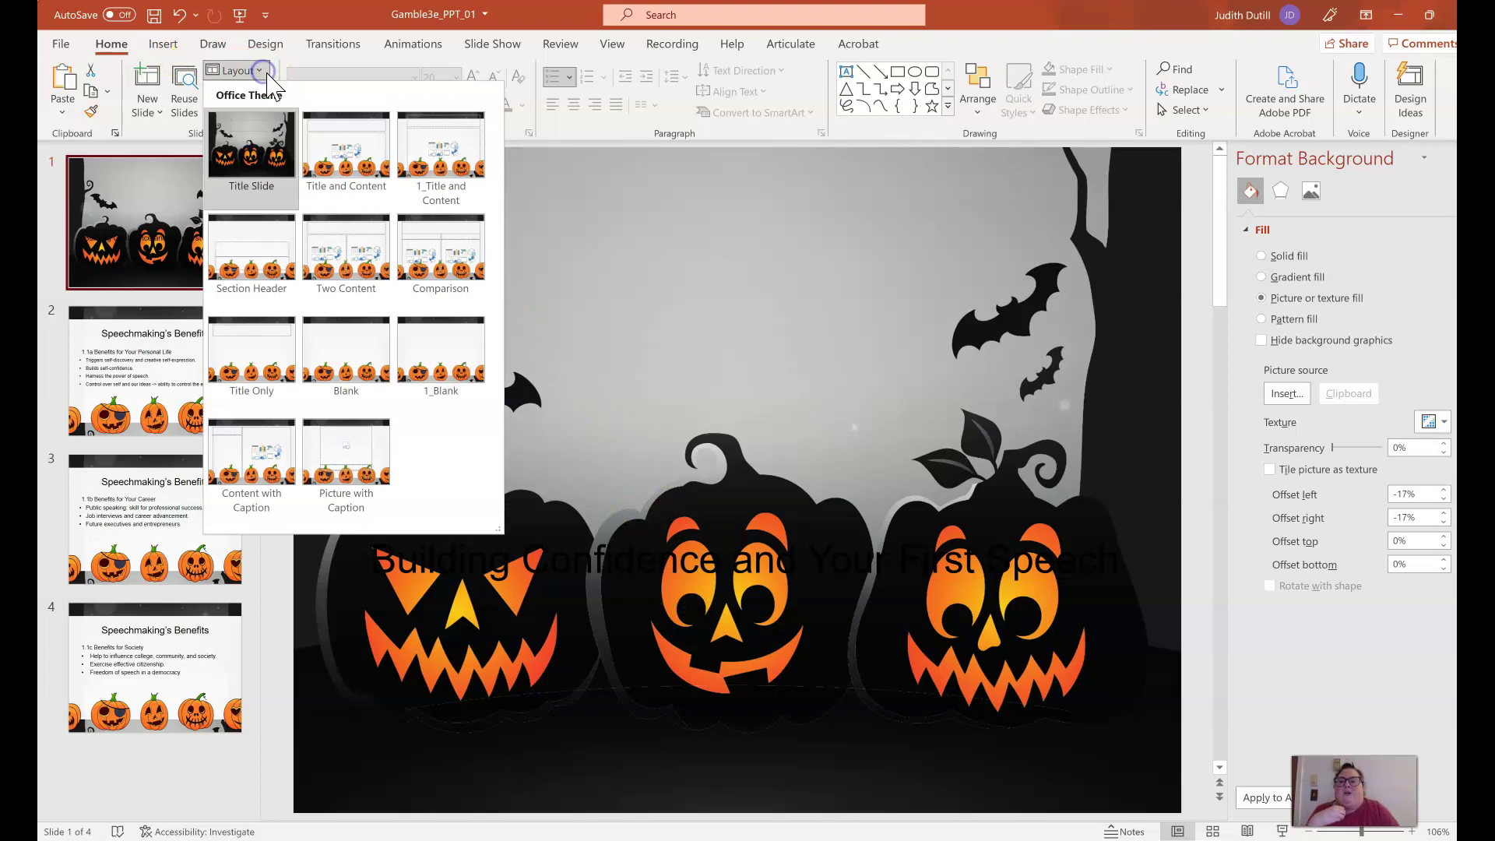
left_click(251, 148)
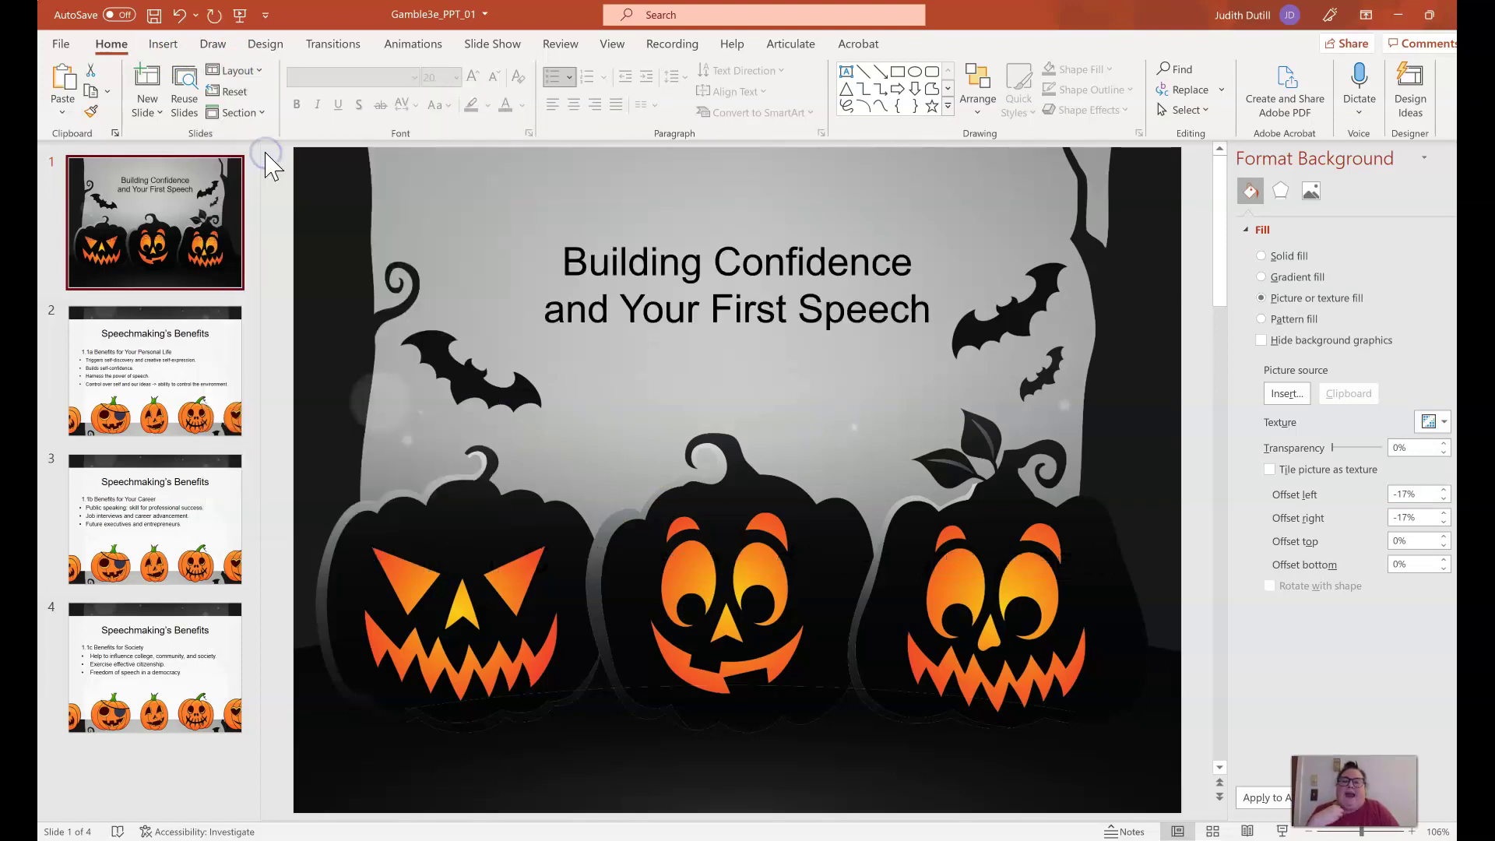